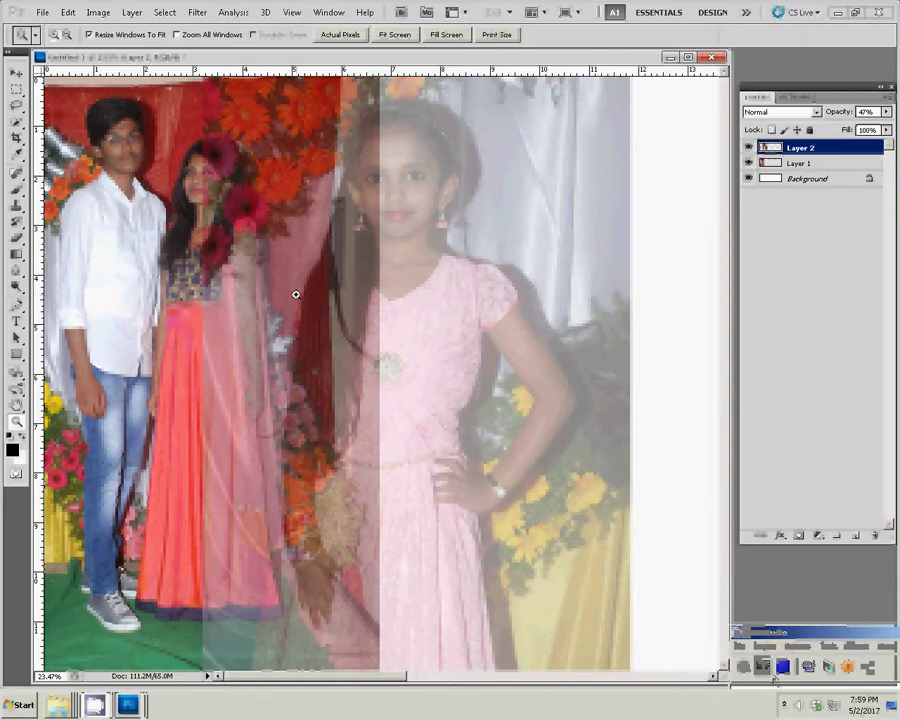
Step: Erase Layer 2 over the girl's head, hair and red dress so the dress shows clearly
{"action": "key", "text": "e"}
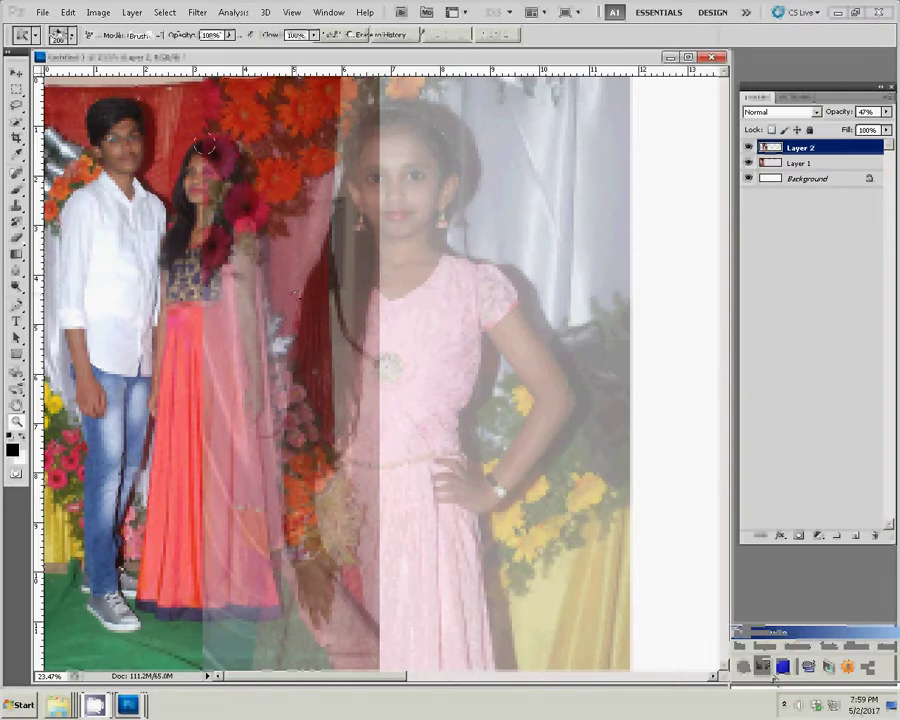
{"action": "mouse_move", "coordinate": [205, 147]}
{"action": "left_mouse_down"}
{"action": "mouse_move", "coordinate": [218, 148]}
{"action": "mouse_move", "coordinate": [240, 215]}
{"action": "mouse_move", "coordinate": [222, 228]}
{"action": "left_mouse_up"}
{"action": "mouse_move", "coordinate": [296, 293]}
{"action": "left_mouse_down"}
{"action": "mouse_move", "coordinate": [239, 342]}
{"action": "mouse_move", "coordinate": [252, 368]}
{"action": "left_mouse_up"}
{"action": "left_click_drag", "start_coordinate": [190, 160], "coordinate": [202, 381]}
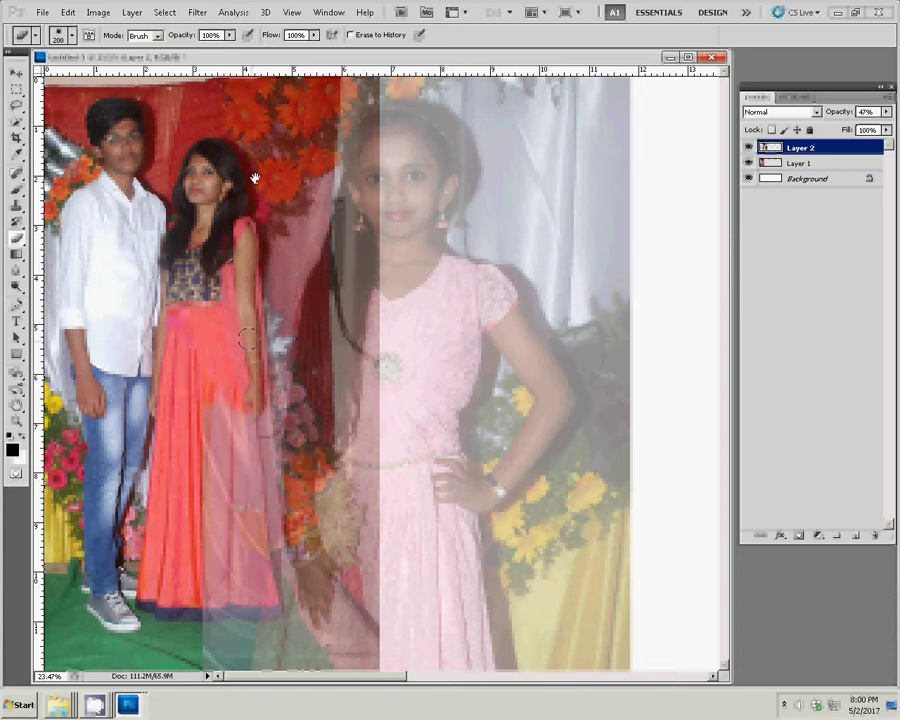
{"action": "key", "text": "ctrl+minus"}
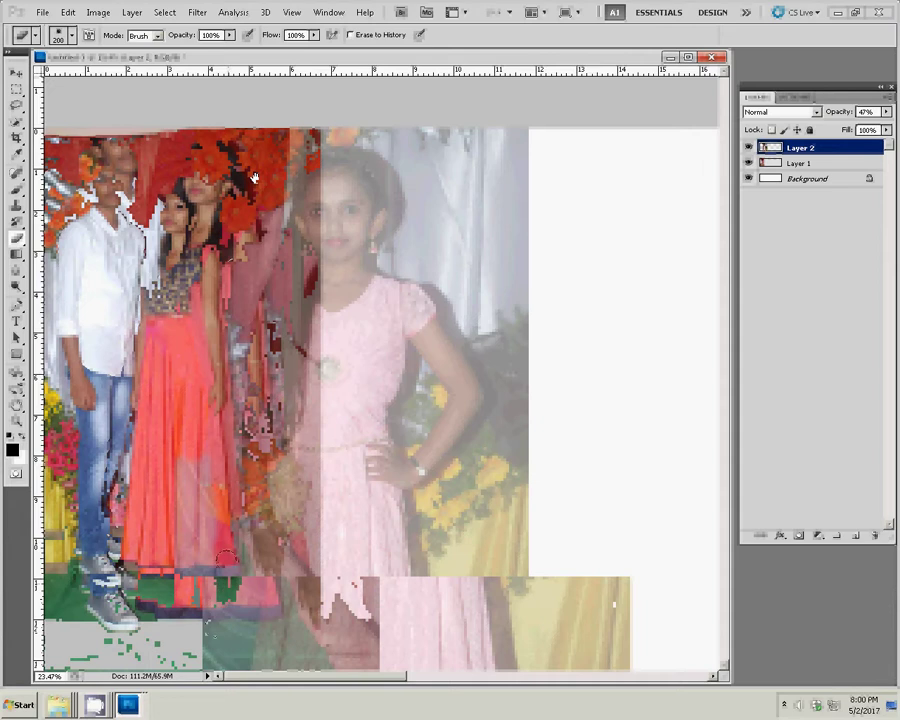
{"action": "scroll", "coordinate": [180, 620], "scroll_direction": "down", "scroll_amount": 1, "text": "alt"}
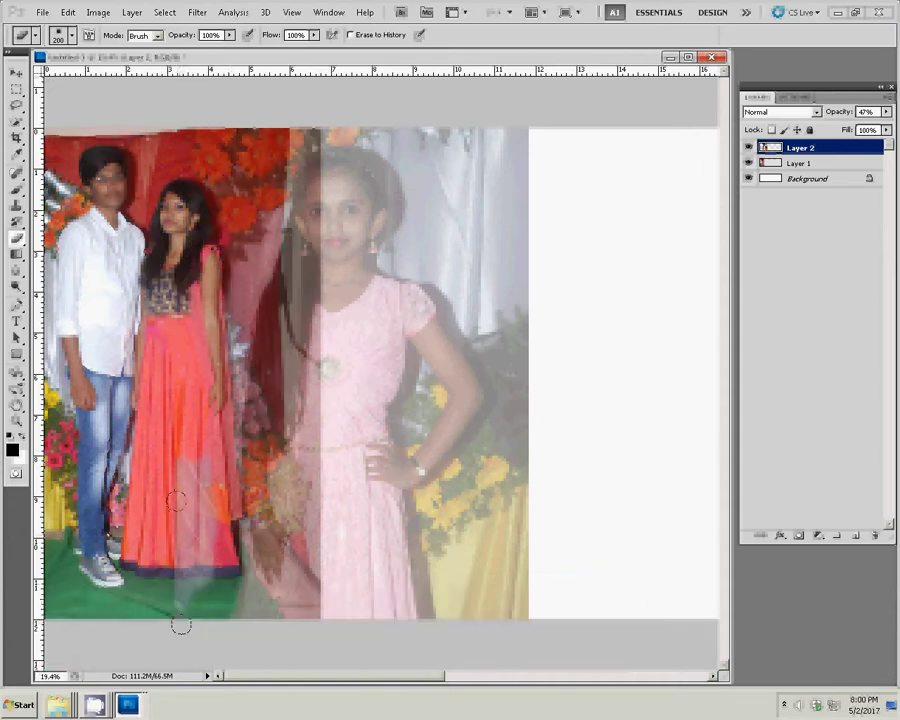
{"action": "left_click_drag", "start_coordinate": [199, 455], "coordinate": [197, 572]}
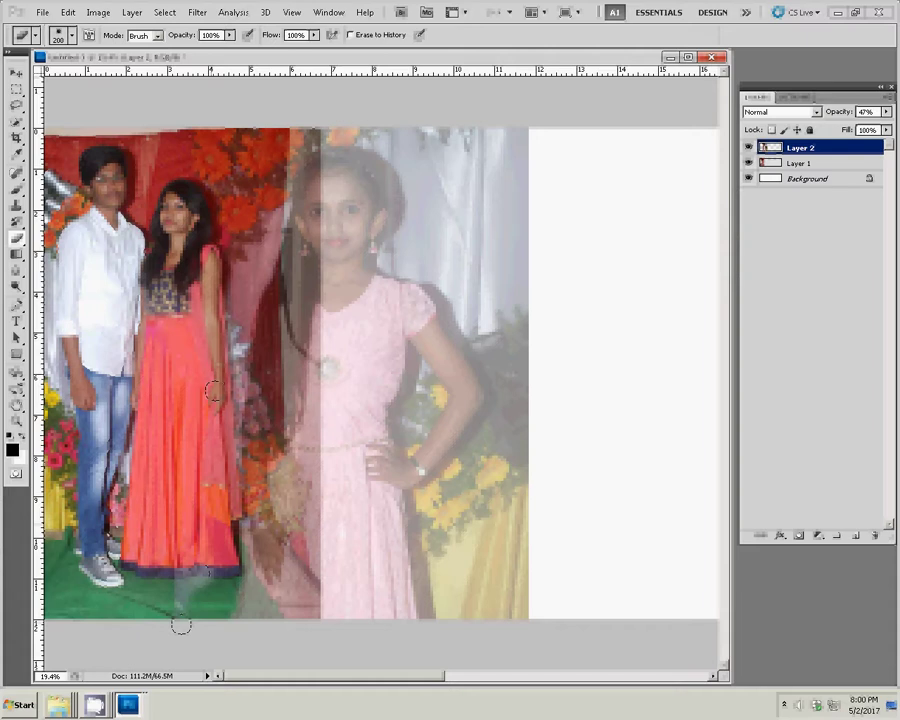
Step: Set Layer 2 opacity to 100%
{"action": "left_click", "coordinate": [886, 111]}
{"action": "left_click_drag", "start_coordinate": [850, 127], "coordinate": [890, 128]}
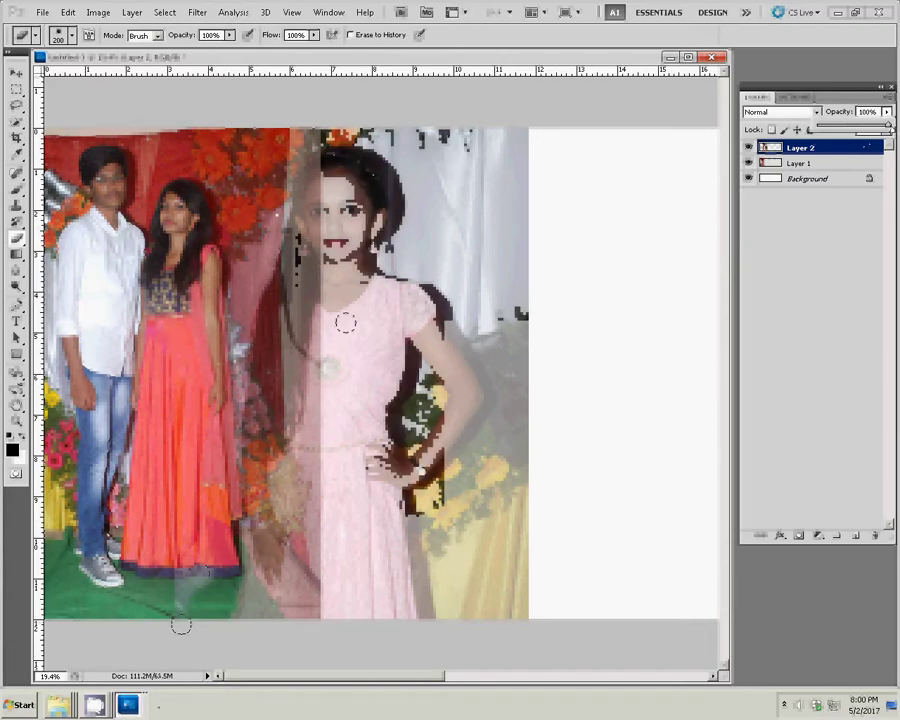
{"action": "key", "text": "v"}
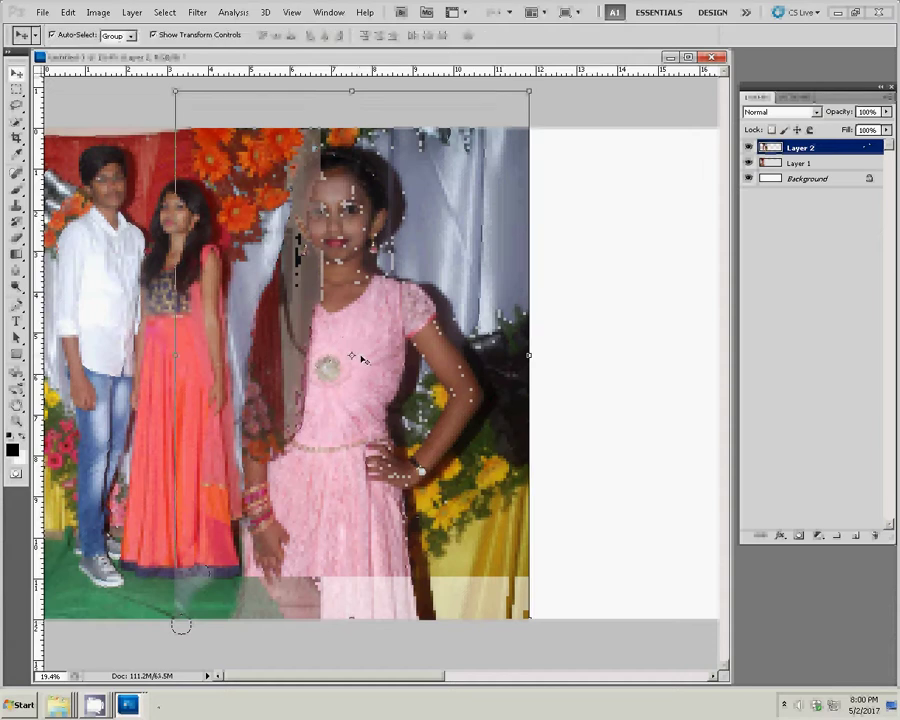
Step: Apply Color Balance with -17 on Yellow/Blue to the girl's photo
{"action": "key", "text": "ctrl+b"}
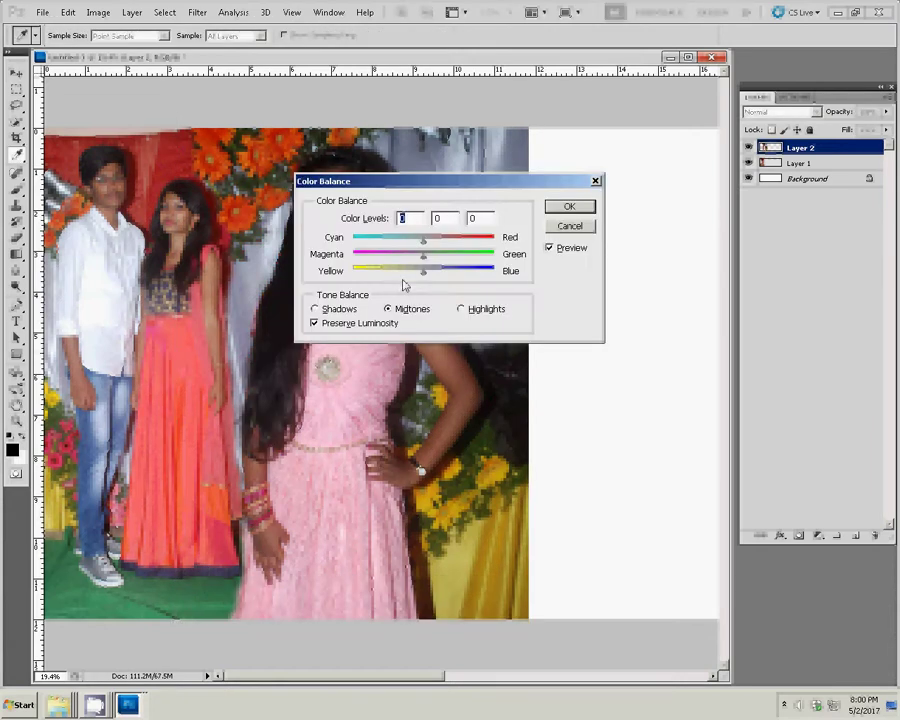
{"action": "left_click_drag", "start_coordinate": [423, 271], "coordinate": [411, 271]}
{"action": "key", "text": "Return"}
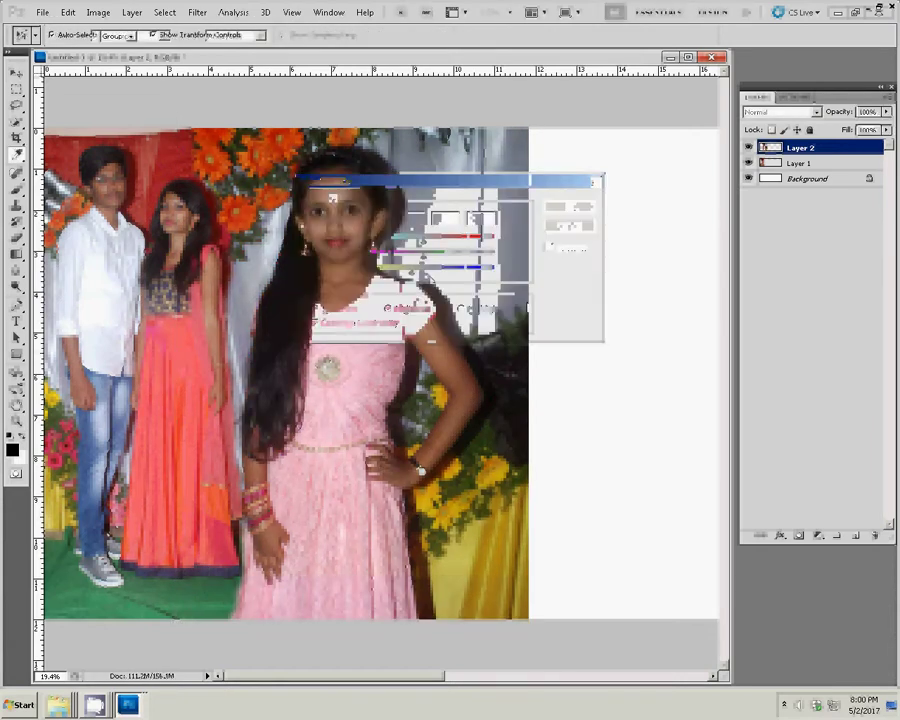
{"action": "left_click", "coordinate": [800, 98]}
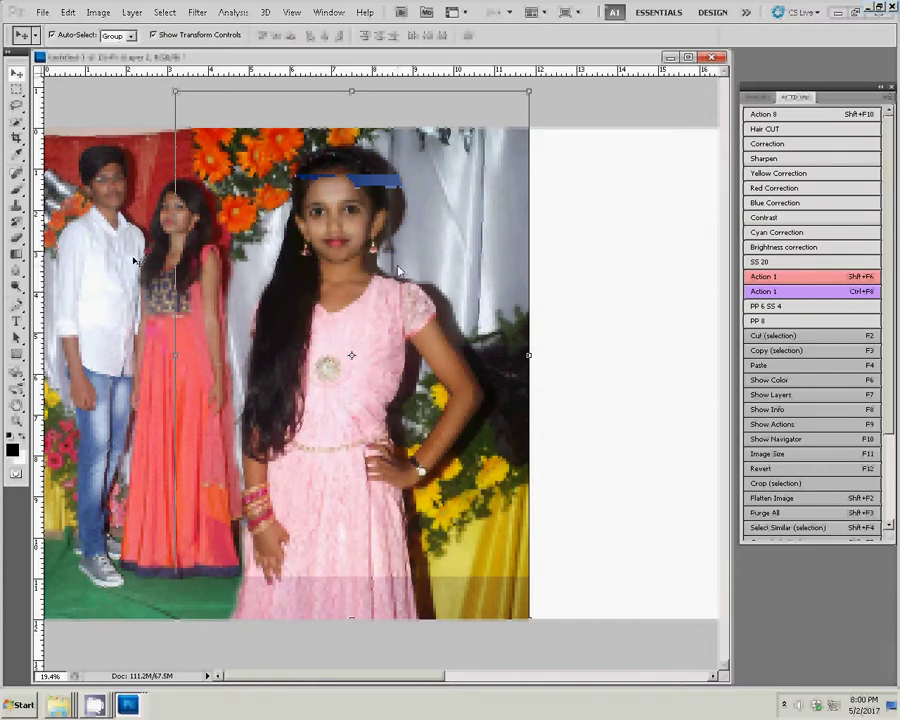
{"action": "key", "text": "ctrl+b"}
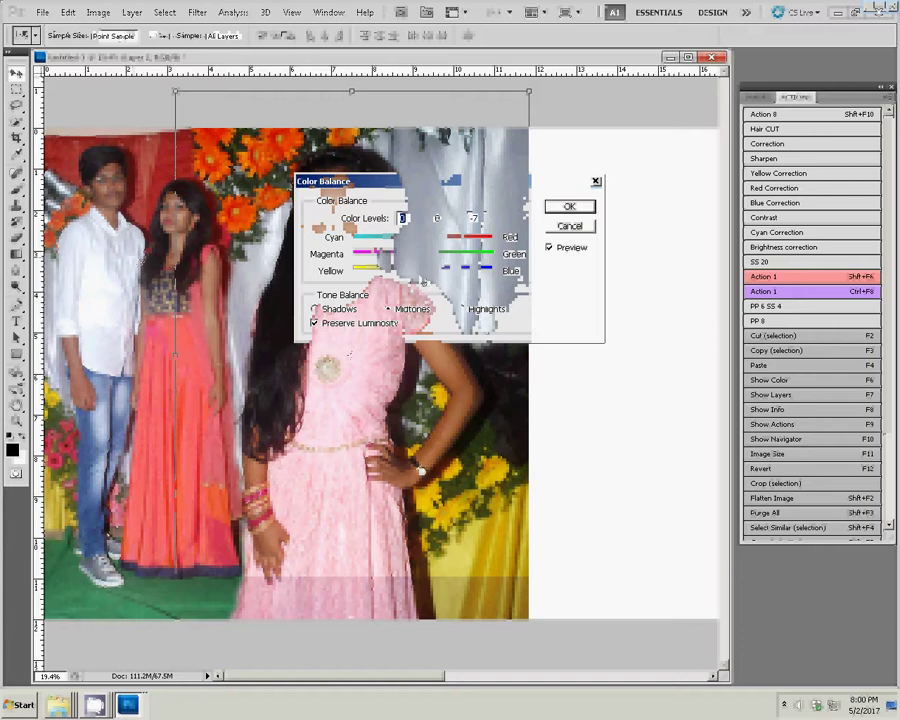
{"action": "left_click", "coordinate": [569, 206]}
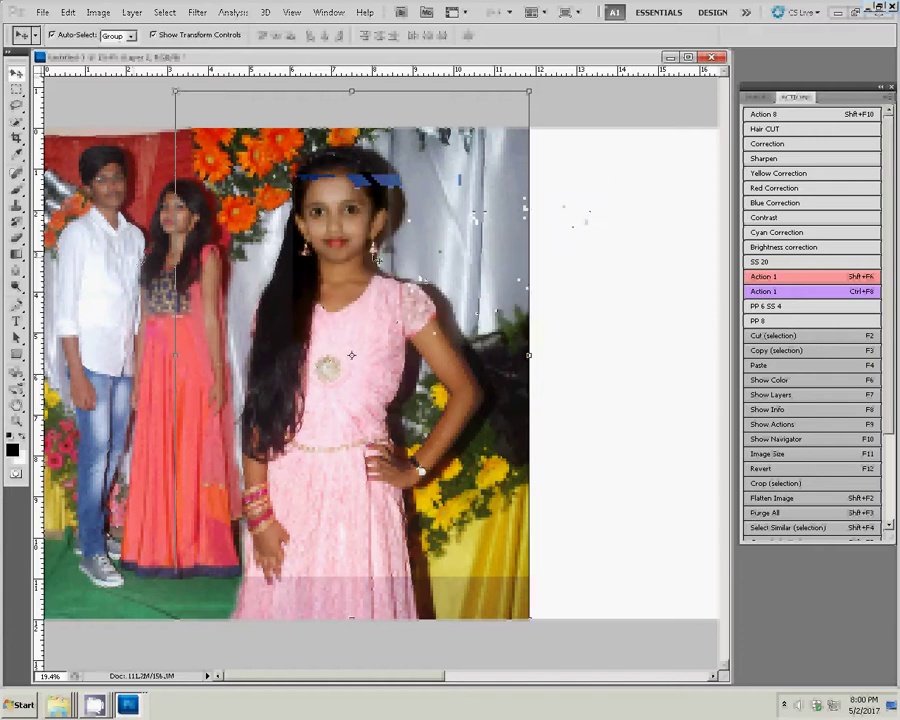
Step: Select the girl's layer on the canvas and fit the whole collage on screen
{"action": "right_click", "coordinate": [371, 255]}
{"action": "left_click", "coordinate": [393, 265]}
{"action": "key", "text": "z"}
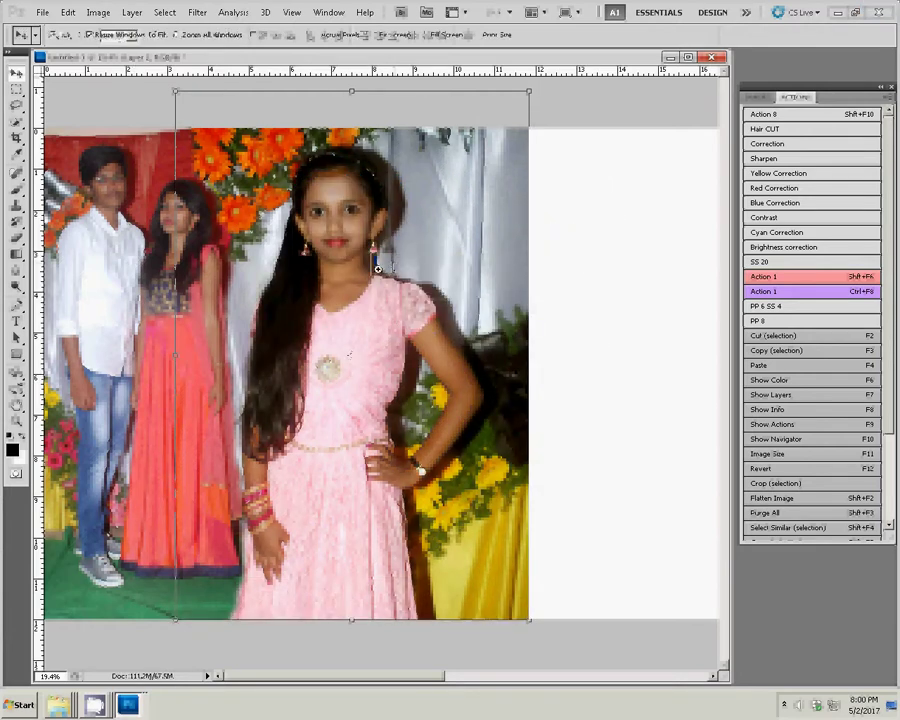
{"action": "right_click", "coordinate": [390, 268]}
{"action": "left_click", "coordinate": [412, 270]}
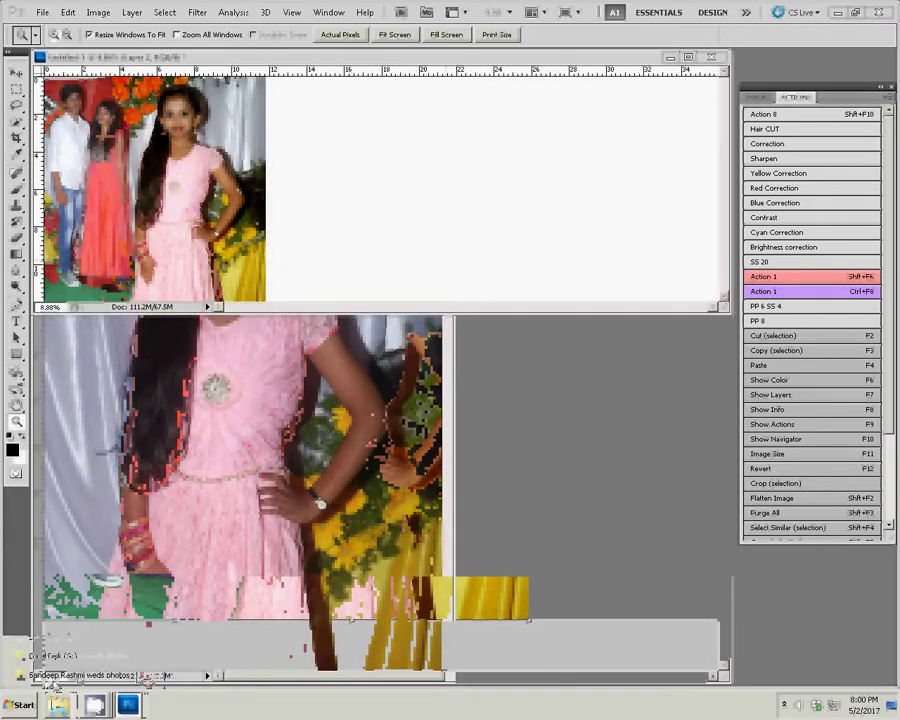
Step: Open DSC_0491 from the wedding photos folder by dragging it into Photoshop
{"action": "left_click", "coordinate": [58, 705]}
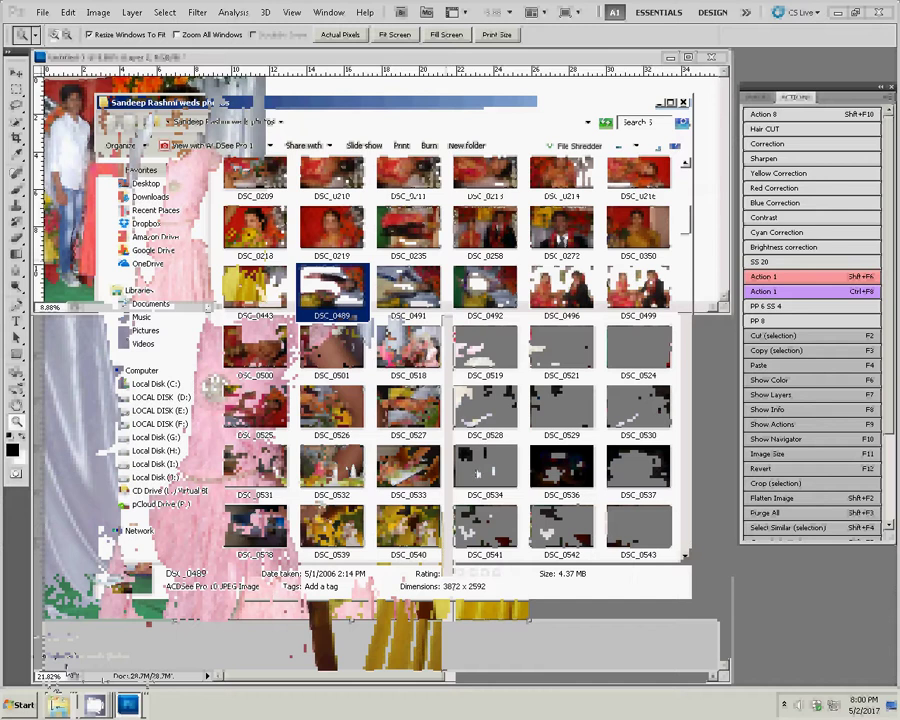
{"action": "left_click", "coordinate": [420, 292]}
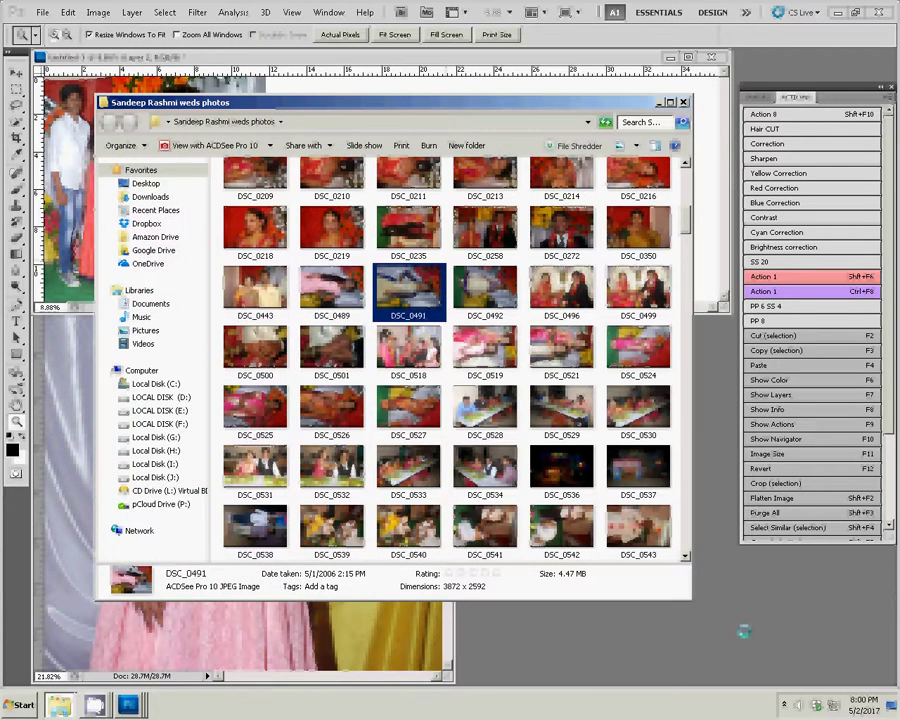
{"action": "left_click_drag", "start_coordinate": [408, 290], "coordinate": [212, 382]}
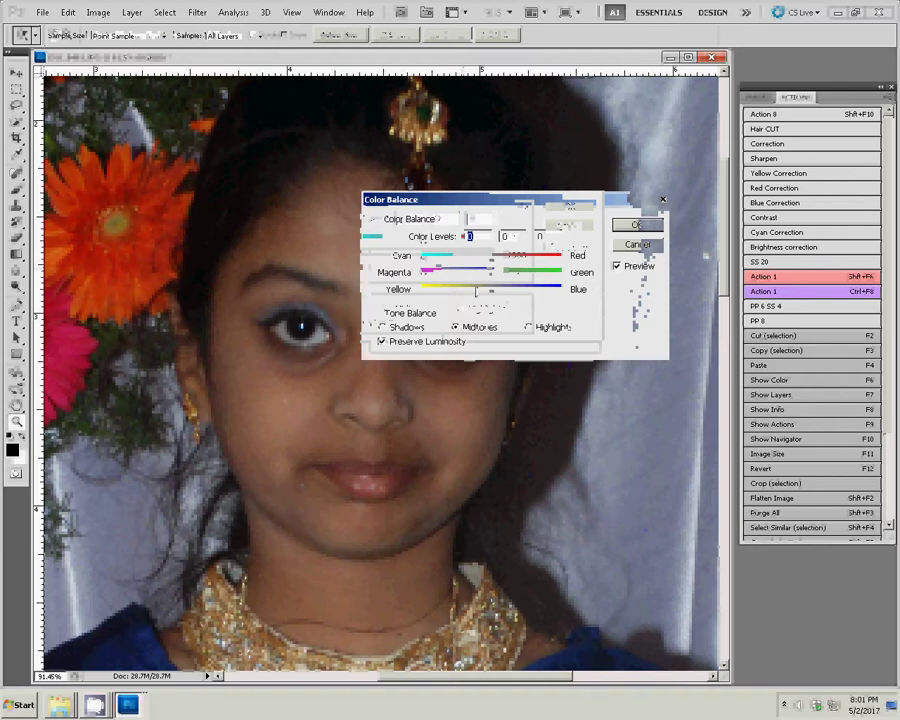
Step: Warm the portrait with Color Balance +21, 0, -16 and resize it to 6 inches wide
{"action": "mouse_move", "coordinate": [491, 290]}
{"action": "left_mouse_down"}
{"action": "mouse_move", "coordinate": [481, 290]}
{"action": "mouse_move", "coordinate": [505, 257]}
{"action": "left_mouse_up"}
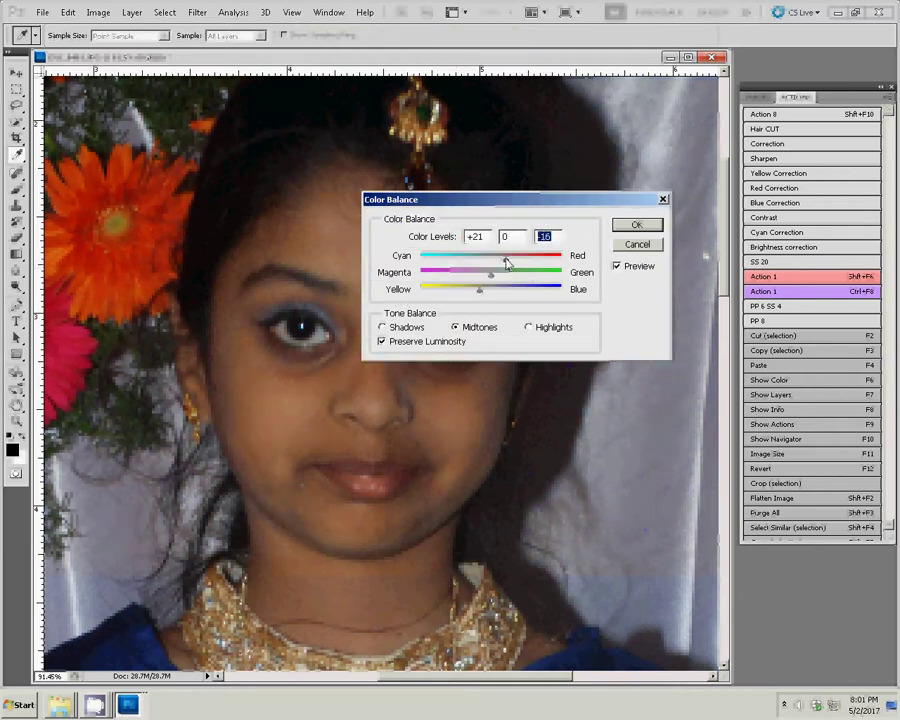
{"action": "left_click", "coordinate": [652, 228]}
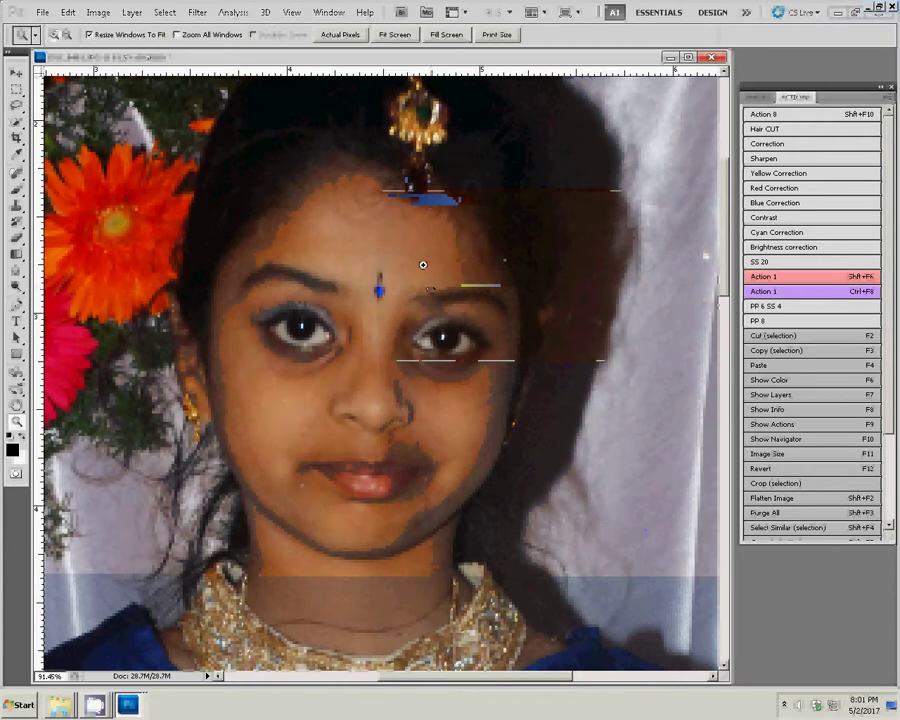
{"action": "key", "text": "F11"}
{"action": "double_click", "coordinate": [406, 265]}
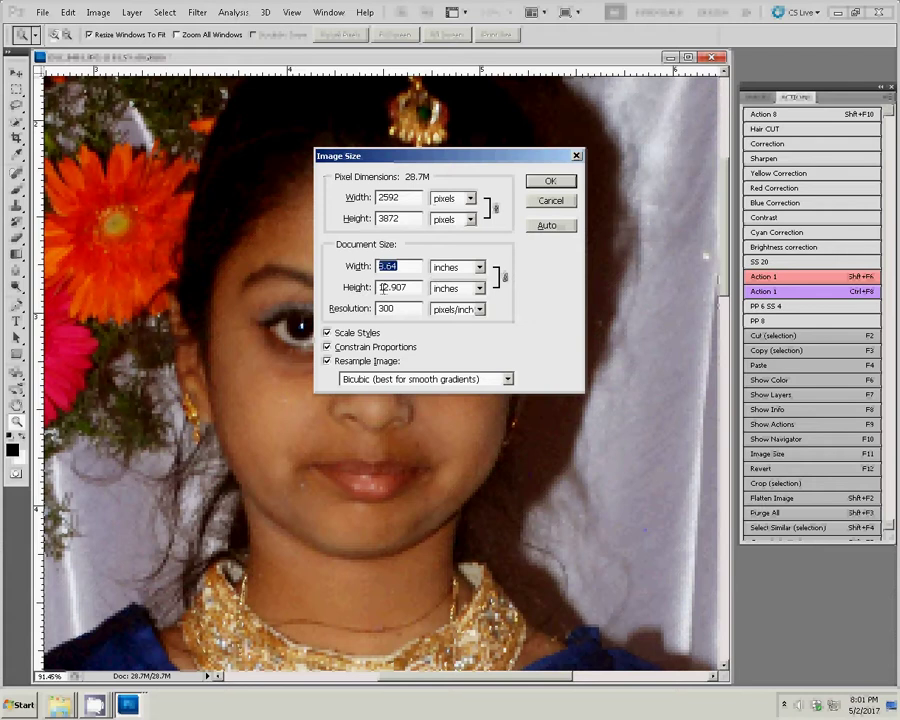
{"action": "type", "text": "6"}
{"action": "left_click", "coordinate": [549, 184]}
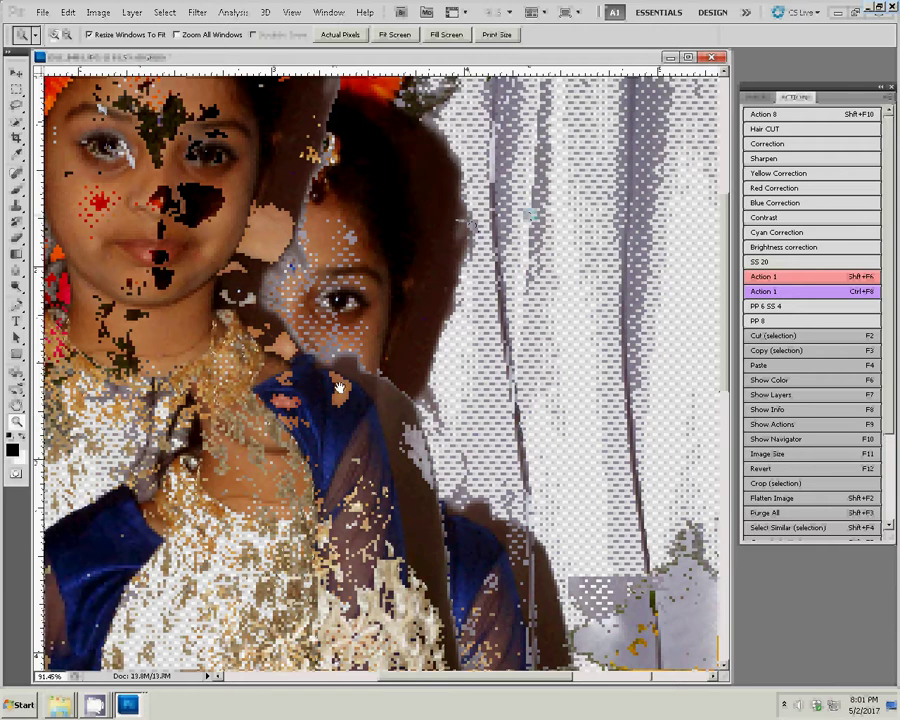
Step: Zoom to 200% and Content-Aware heal the spot below the girl's lower lip
{"action": "left_click", "coordinate": [237, 427]}
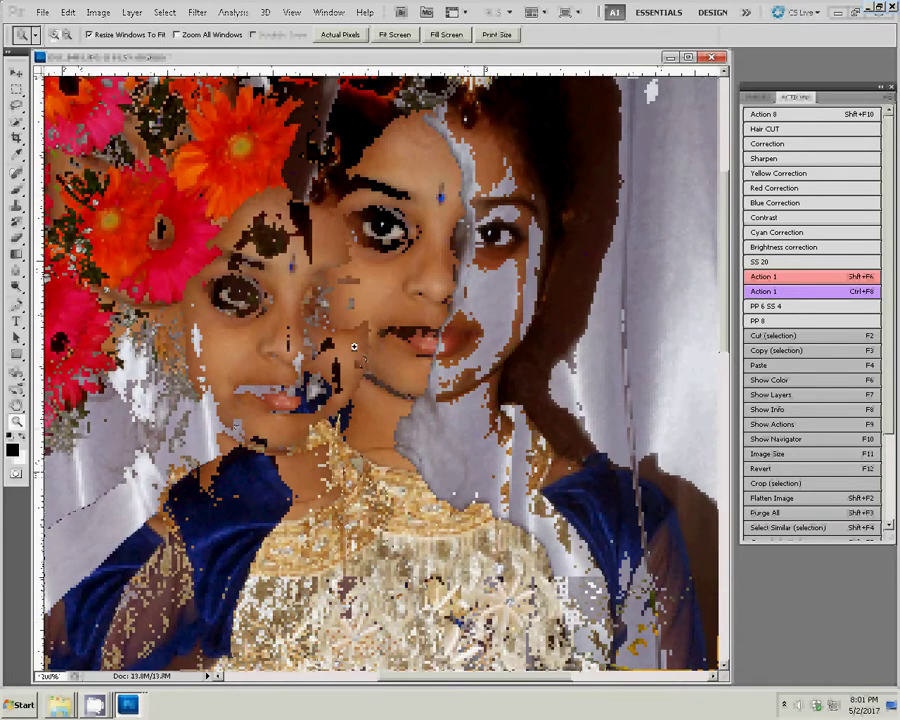
{"action": "left_click", "coordinate": [414, 343]}
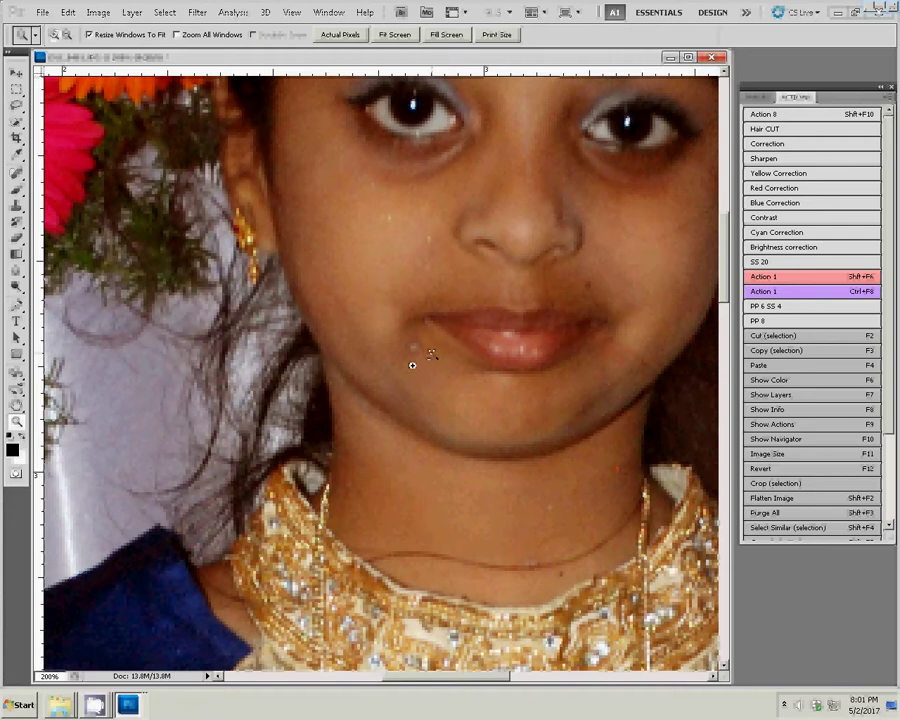
{"action": "key", "text": "j"}
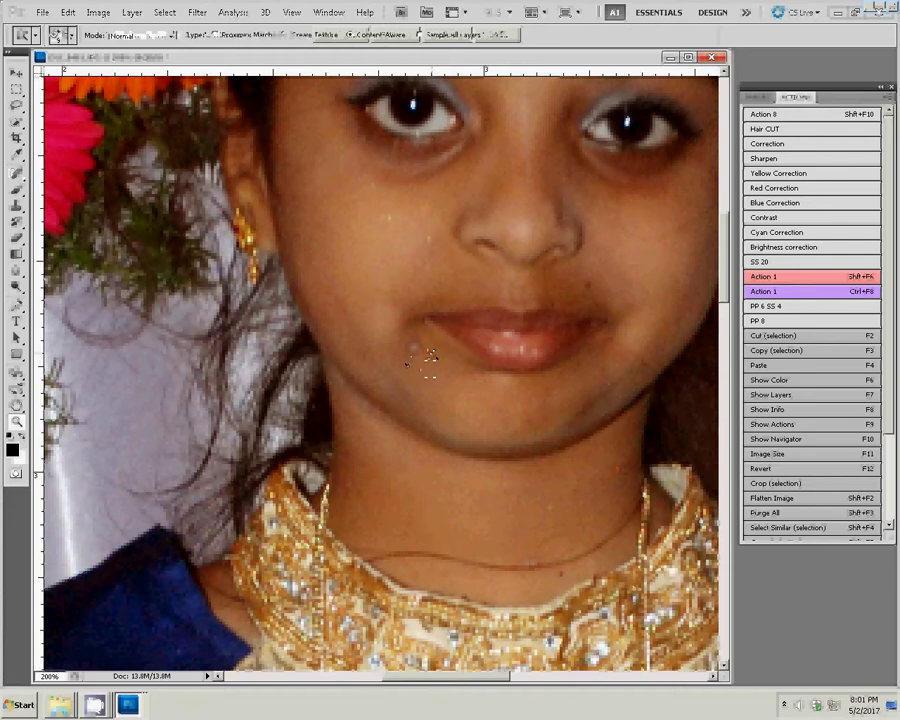
{"action": "left_click", "coordinate": [428, 357], "text": "alt"}
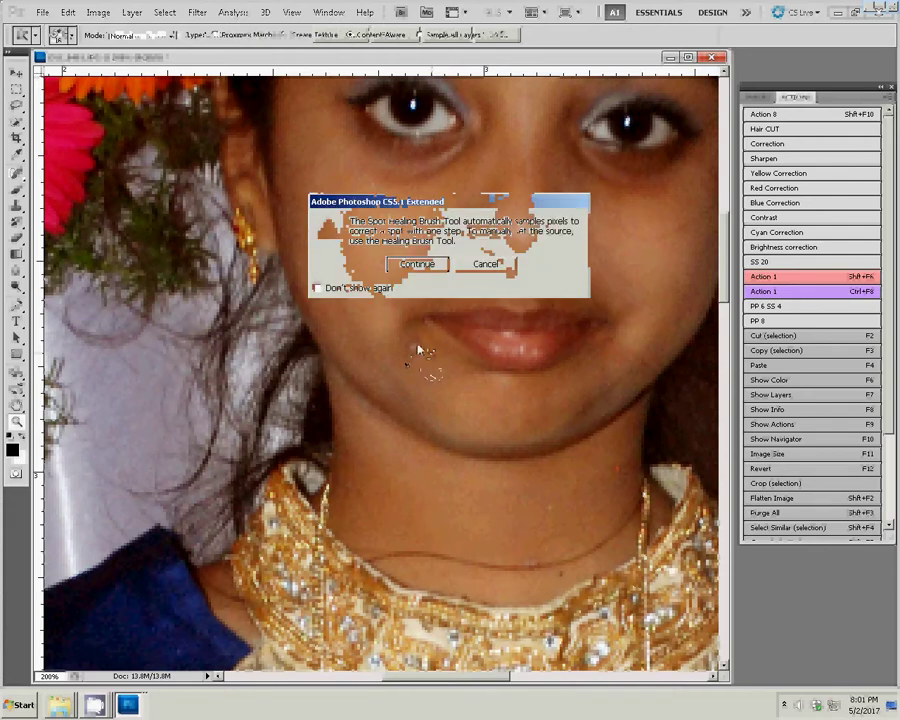
{"action": "left_click", "coordinate": [430, 266]}
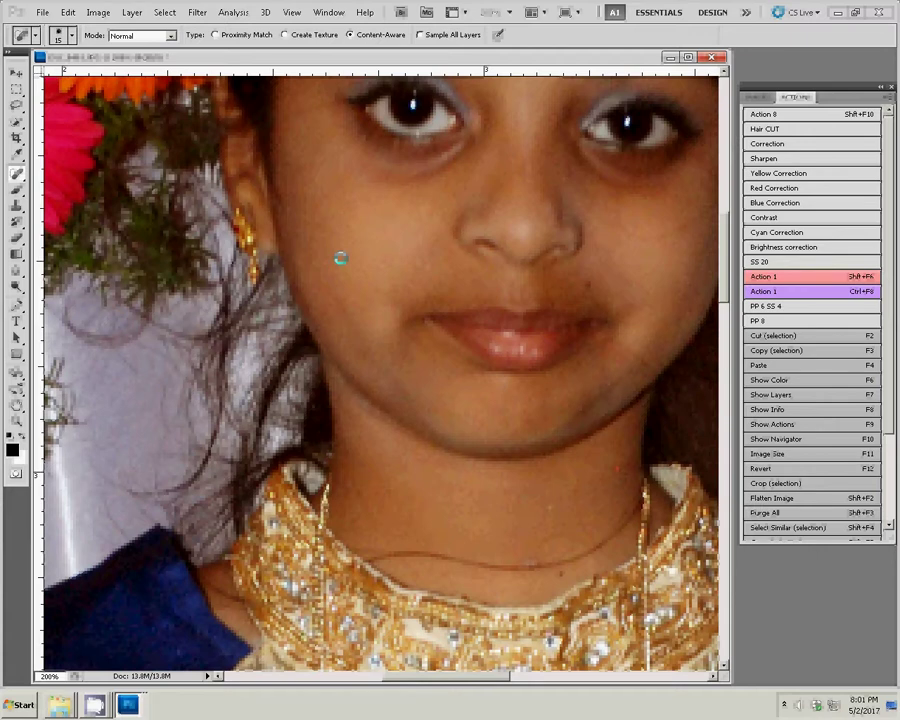
{"action": "key", "text": "z"}
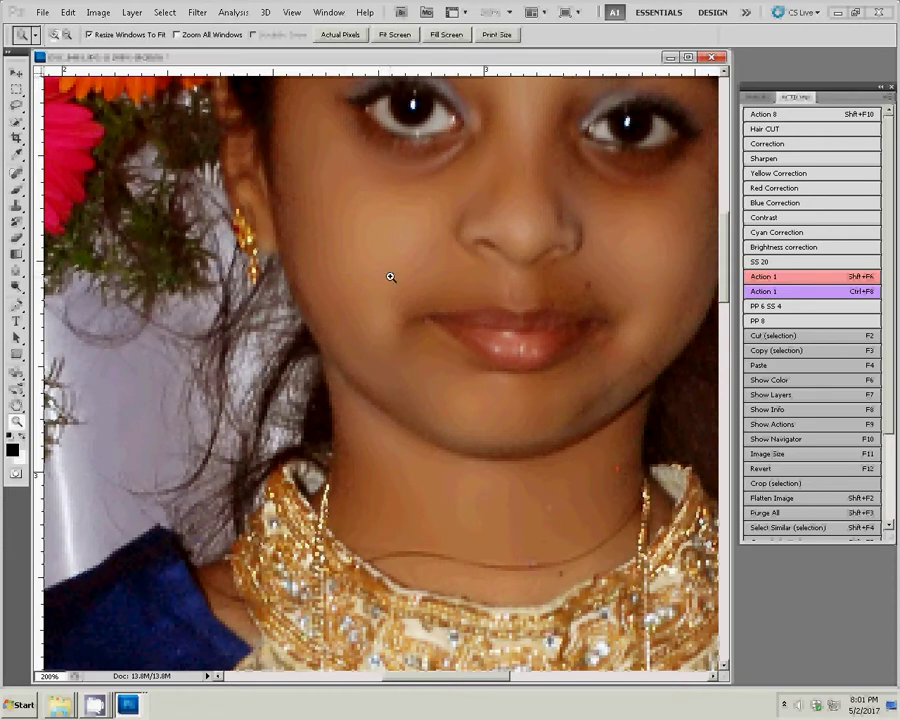
Step: Fit the canvas on screen and move the cream-dress photo beside the girl in pink
{"action": "right_click", "coordinate": [389, 277]}
{"action": "left_click", "coordinate": [408, 283]}
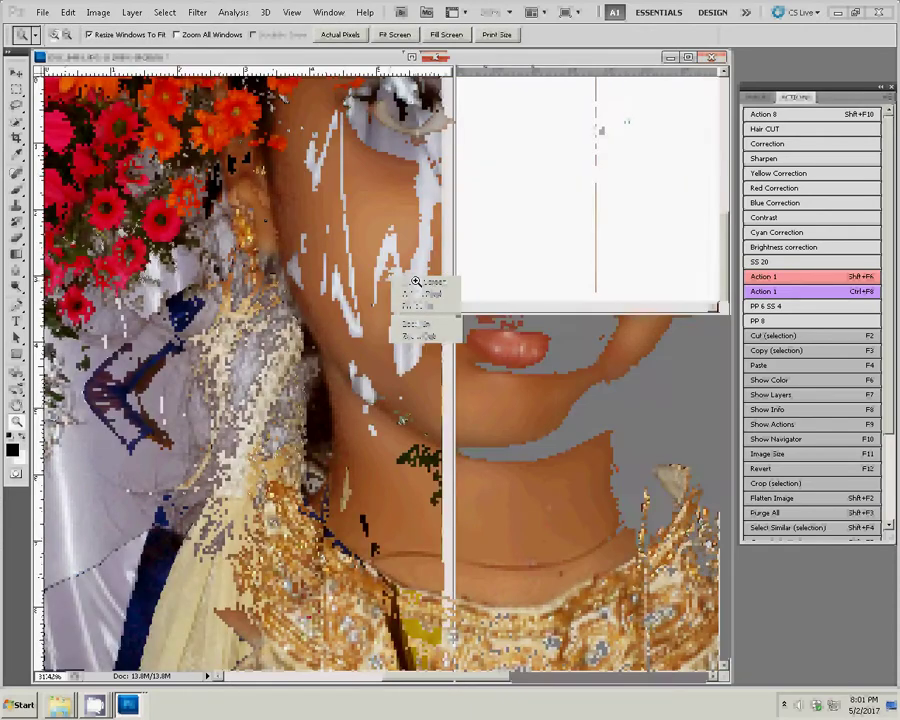
{"action": "key", "text": "v"}
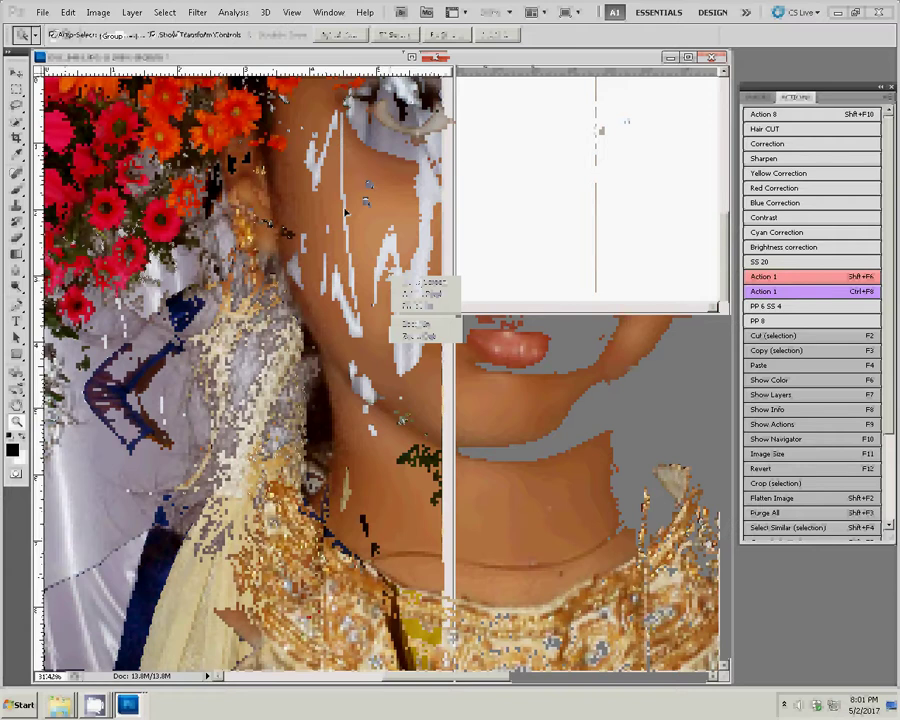
{"action": "left_click_drag", "start_coordinate": [515, 185], "coordinate": [273, 140]}
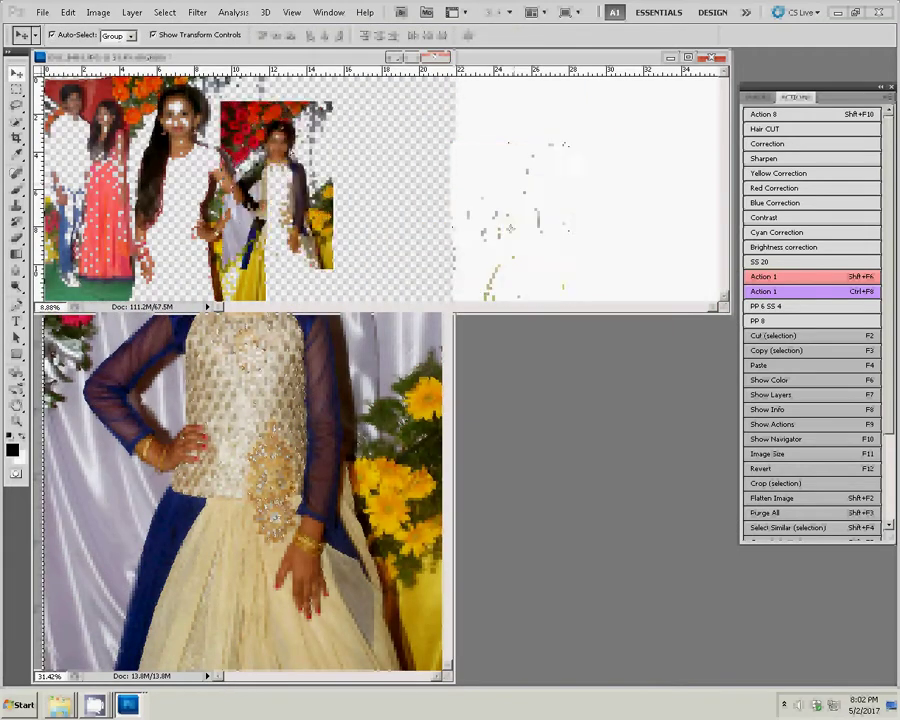
{"action": "left_click_drag", "start_coordinate": [305, 199], "coordinate": [327, 203]}
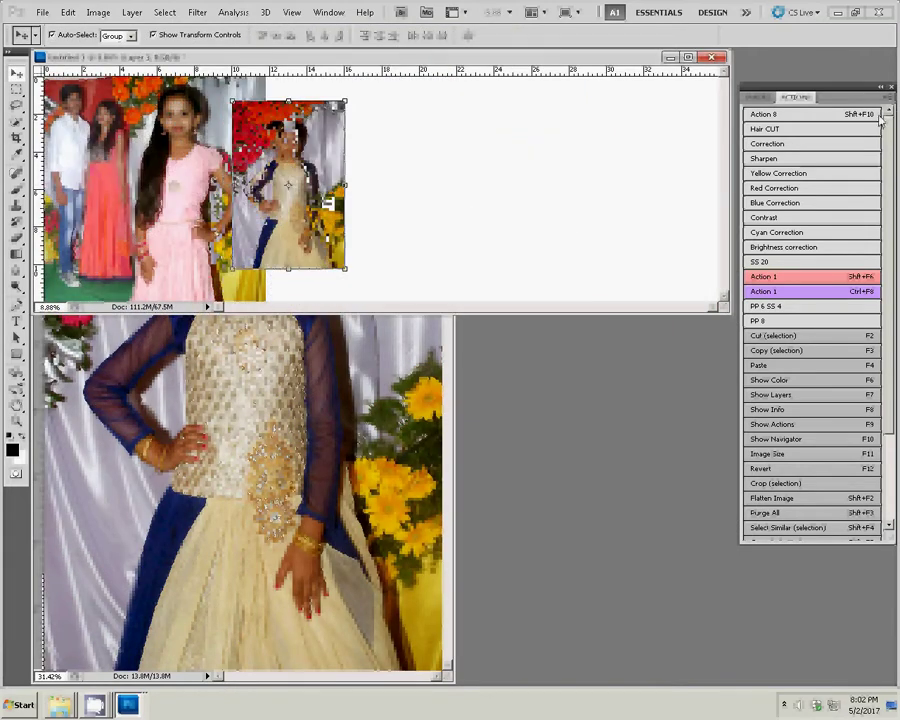
Step: Set Layer 3 opacity to 52%
{"action": "key", "text": "F7"}
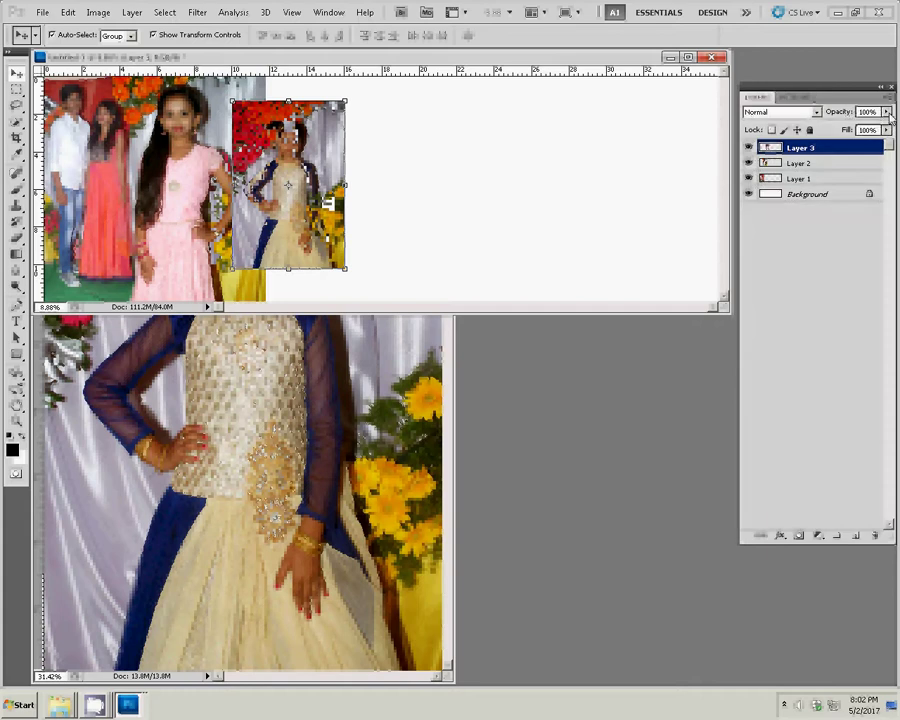
{"action": "left_click", "coordinate": [887, 112]}
{"action": "left_click_drag", "start_coordinate": [886, 124], "coordinate": [852, 124]}
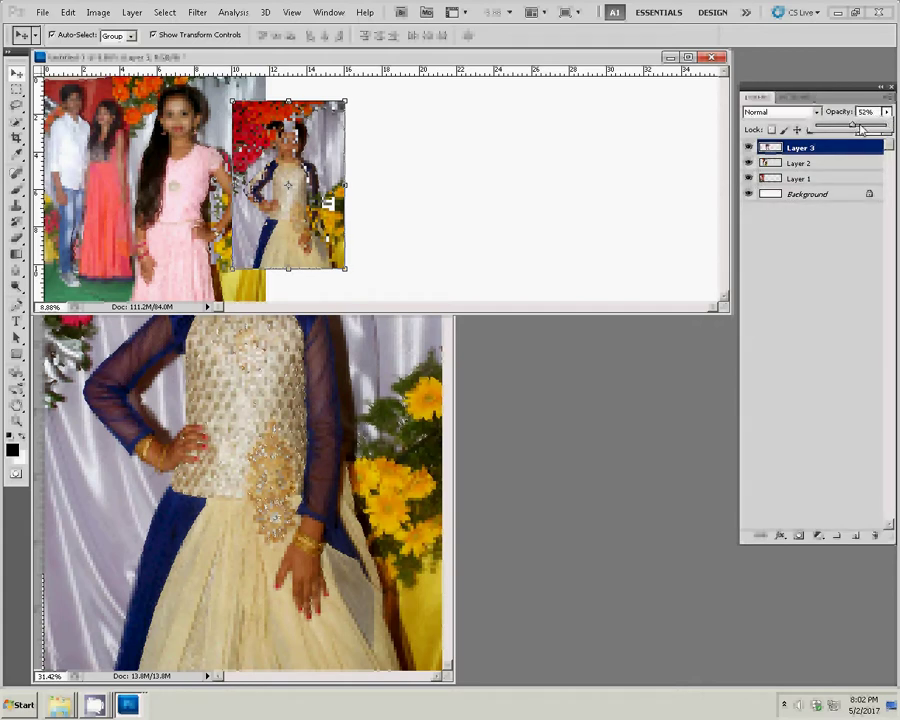
Step: Enlarge Layer 3 about 152% to full canvas height and zoom in on it
{"action": "left_click_drag", "start_coordinate": [335, 106], "coordinate": [397, 62]}
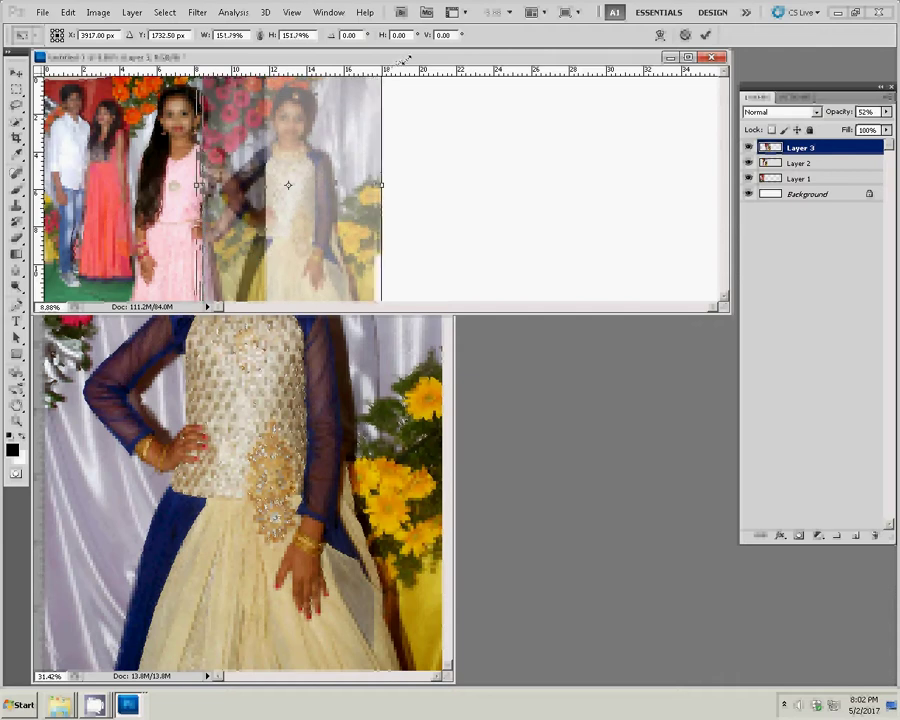
{"action": "left_click_drag", "start_coordinate": [397, 62], "coordinate": [406, 60]}
{"action": "key", "text": "Return"}
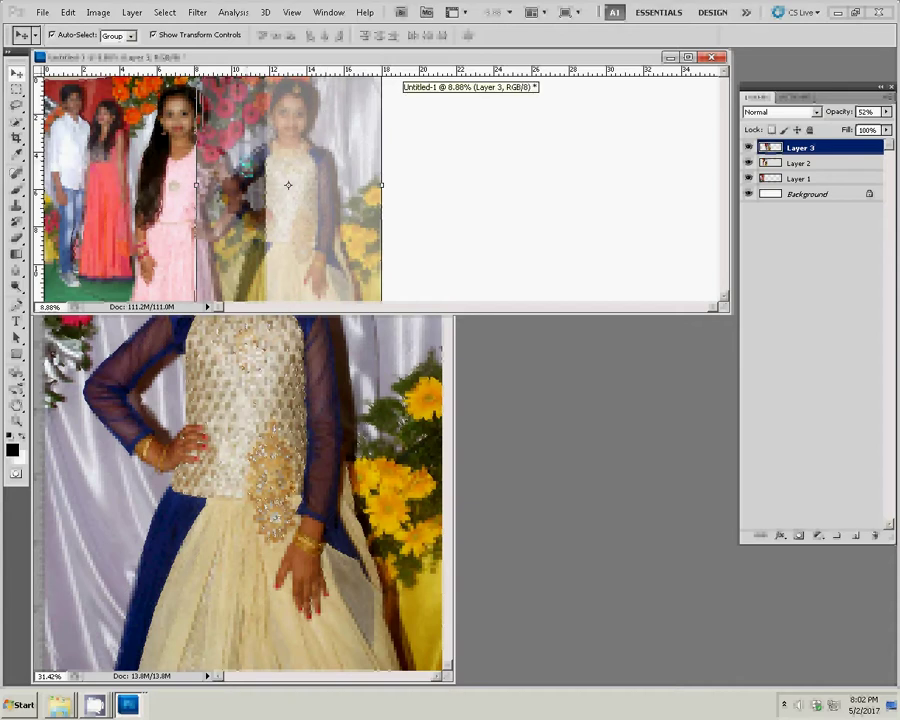
{"action": "key", "text": "z"}
{"action": "left_click", "coordinate": [277, 185]}
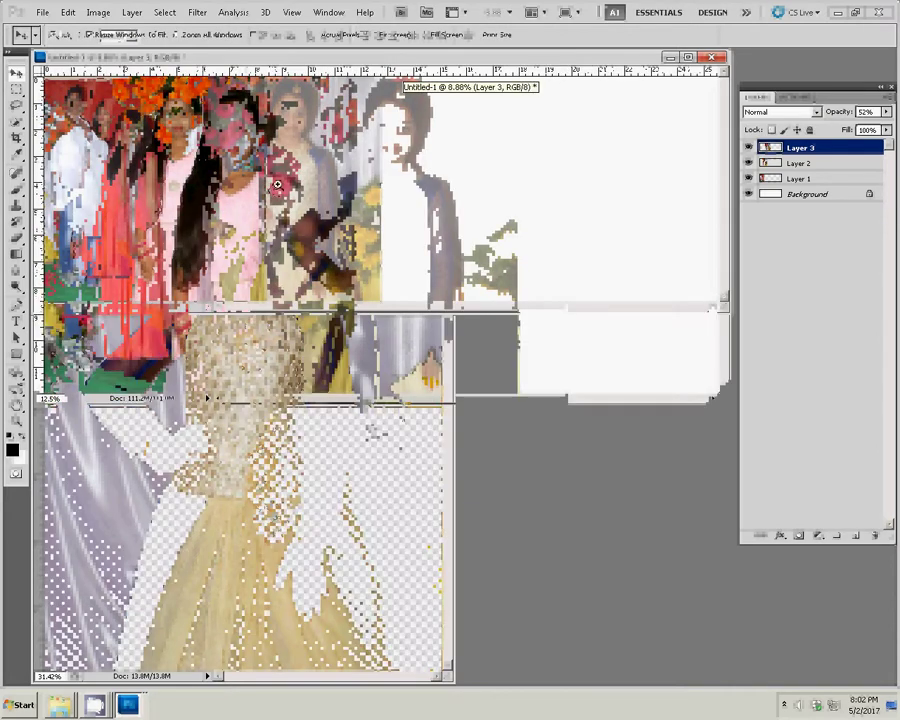
{"action": "key", "text": "e"}
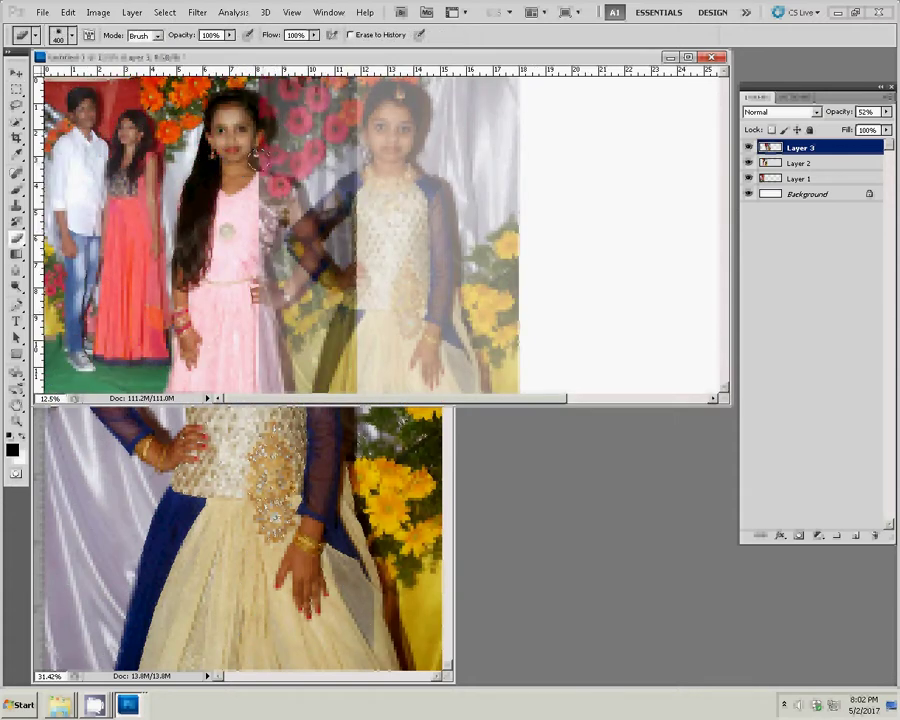
Step: Erase Layer 3's left edge over the pink-dress girl's hair and zoom in on the overlap
{"action": "left_click_drag", "start_coordinate": [270, 90], "coordinate": [270, 170]}
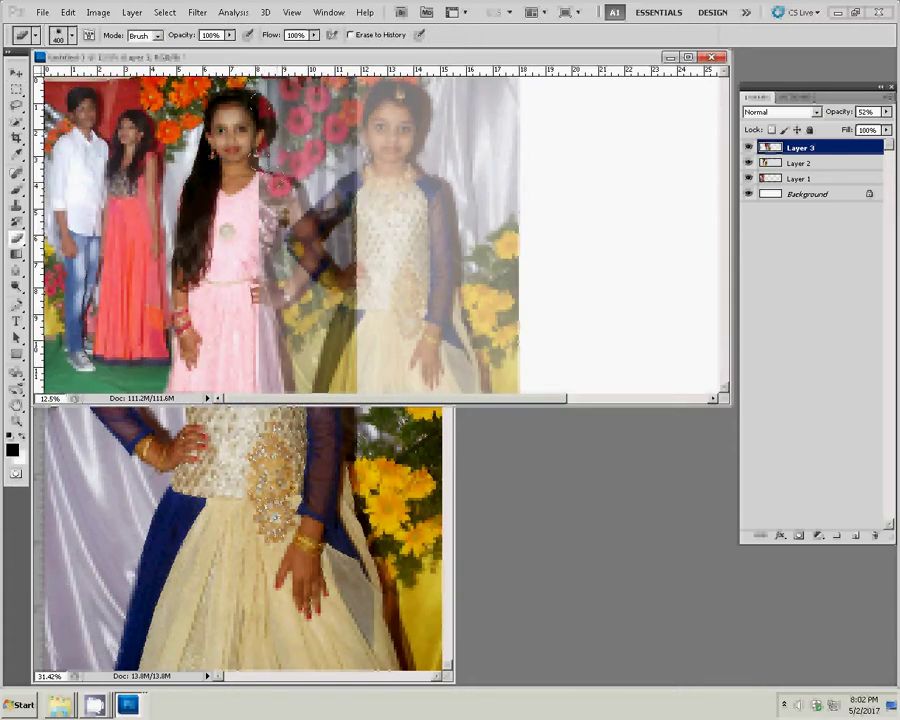
{"action": "key", "text": "z"}
{"action": "left_click", "coordinate": [401, 304]}
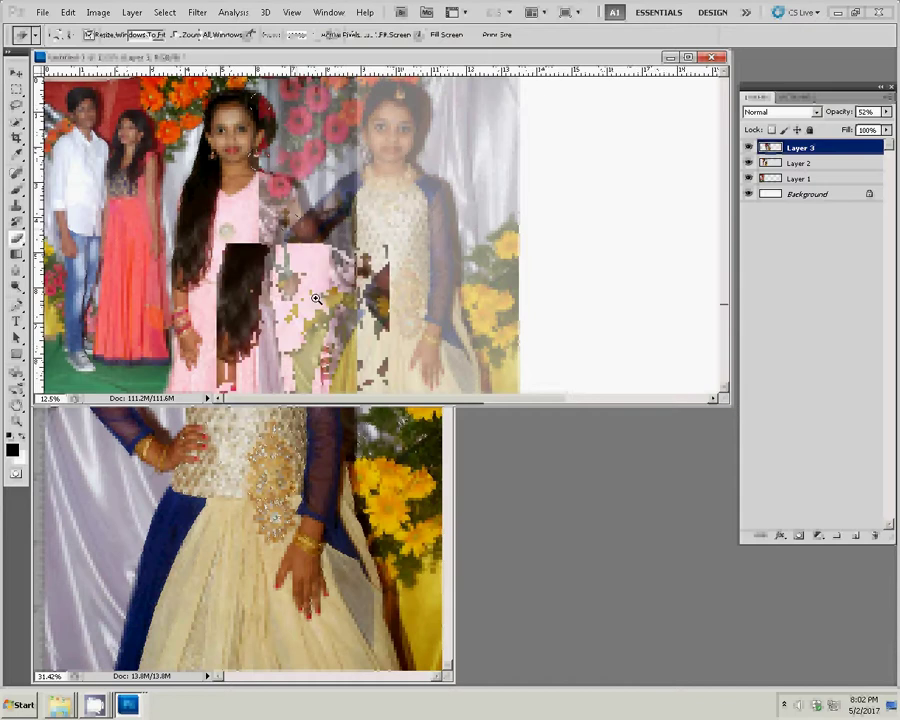
{"action": "left_click", "coordinate": [401, 304]}
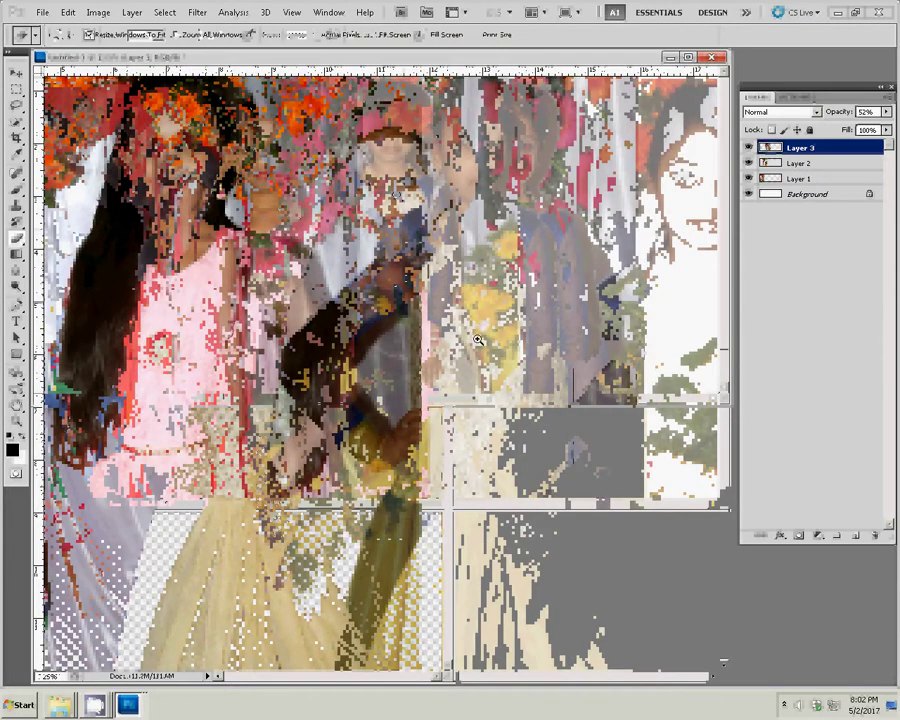
{"action": "key", "text": "p"}
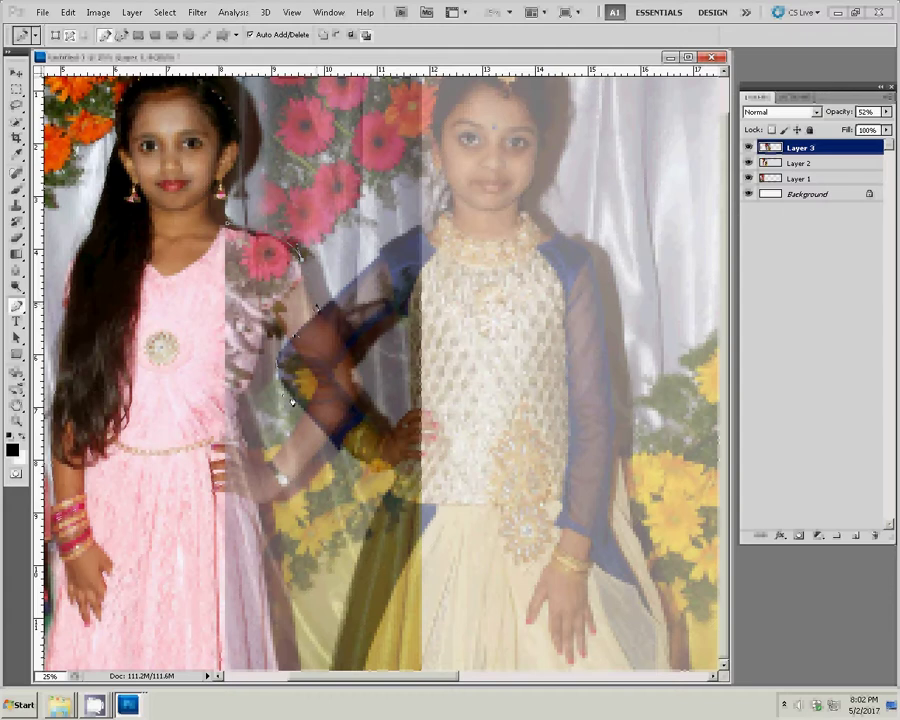
Step: Trace a pen path along the pink-dress girl's front and choose Make Selection
{"action": "left_click", "coordinate": [310, 426]}
{"action": "left_click", "coordinate": [337, 458]}
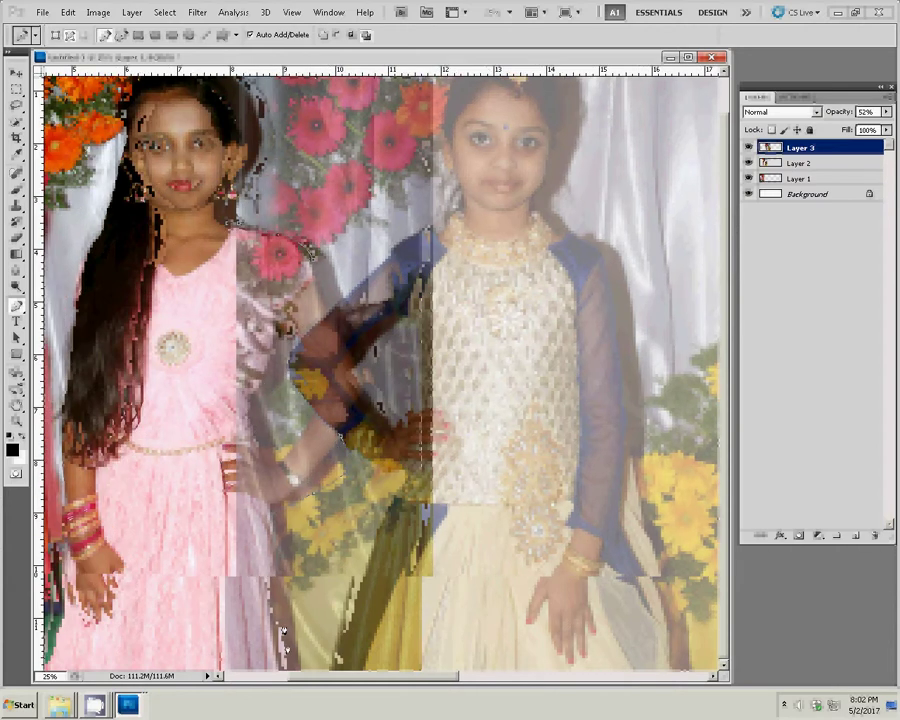
{"action": "key", "text": "ctrl+minus"}
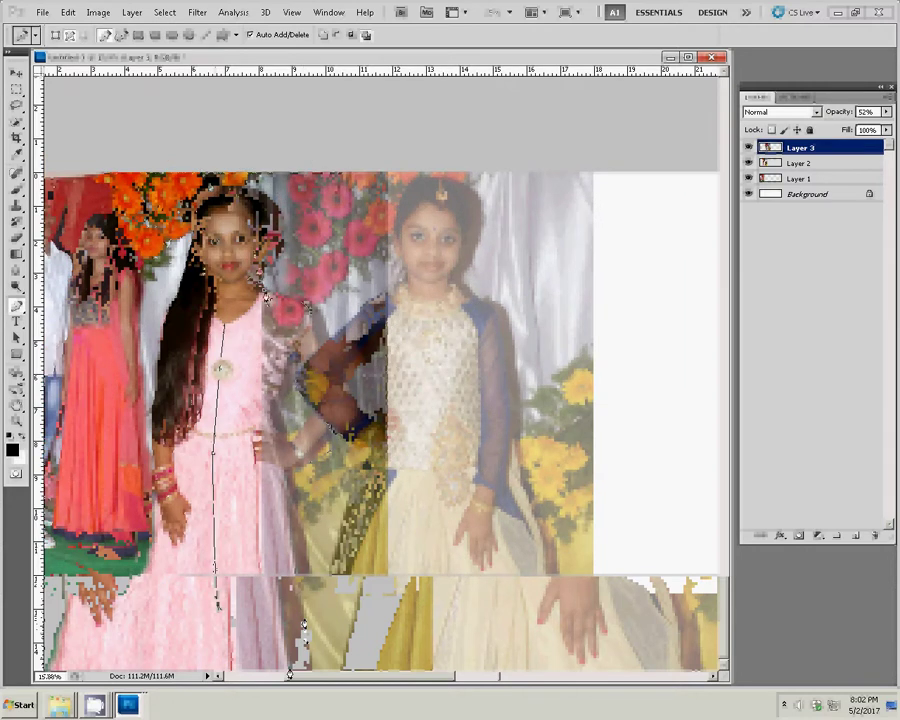
{"action": "right_click", "coordinate": [313, 274]}
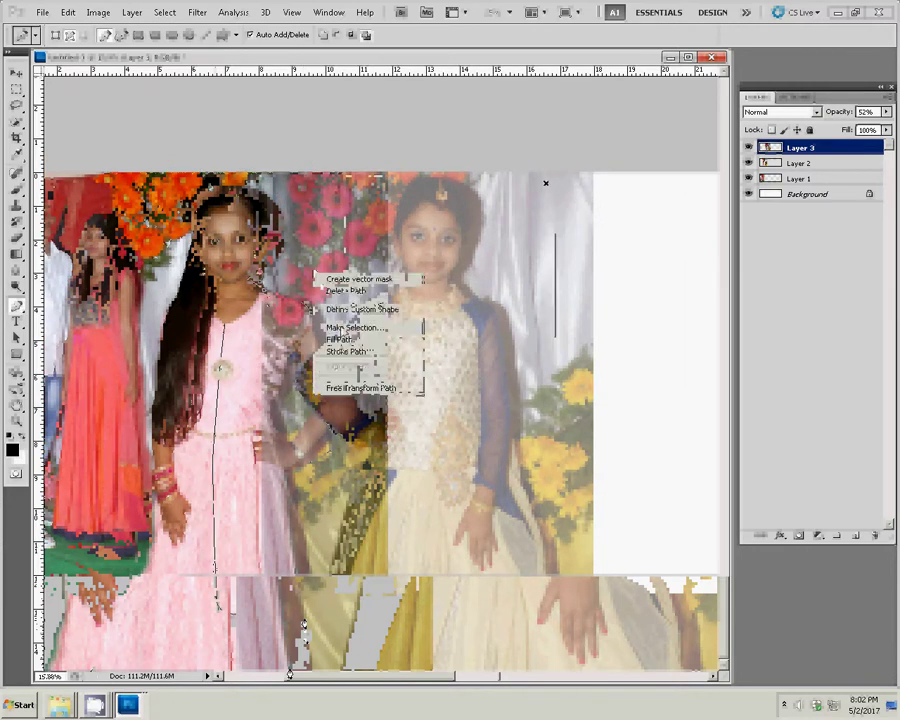
{"action": "left_click", "coordinate": [350, 327]}
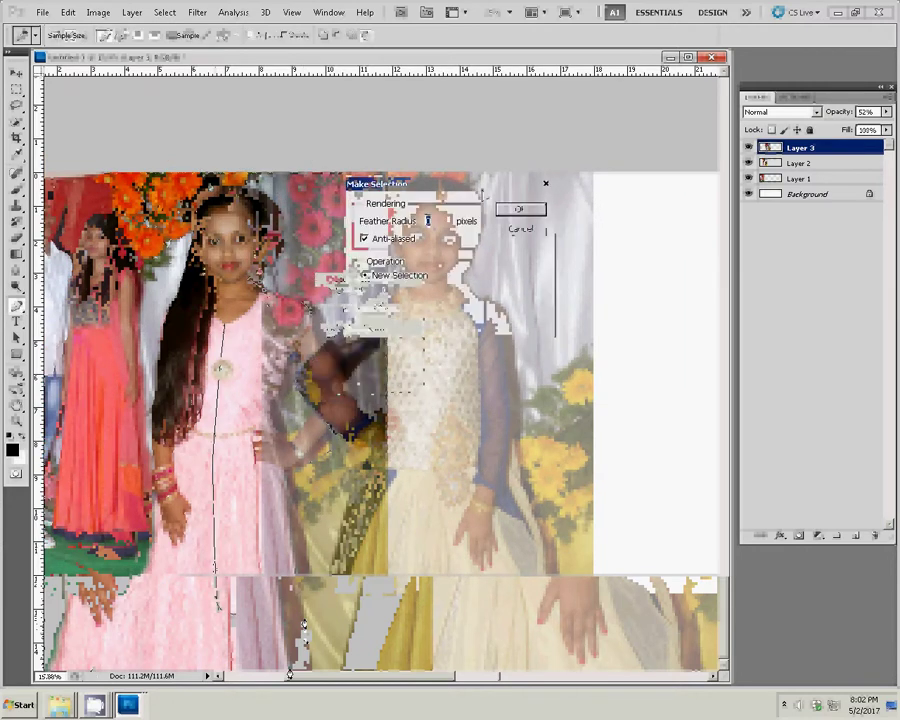
Step: Convert the path to a selection and raise Layer 3 opacity to 97%
{"action": "left_click", "coordinate": [507, 209]}
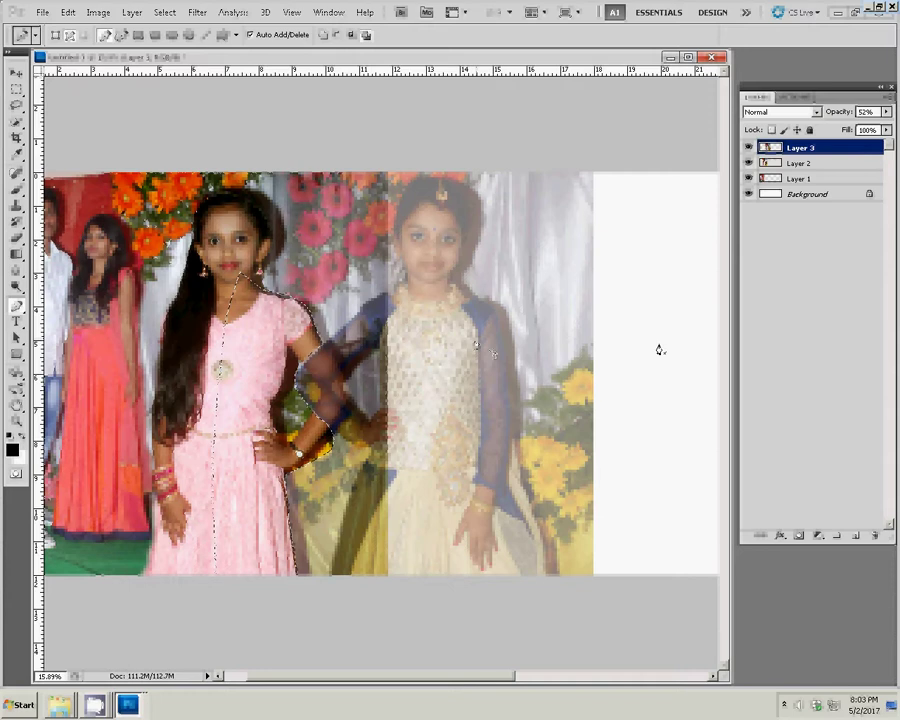
{"action": "key", "text": "v"}
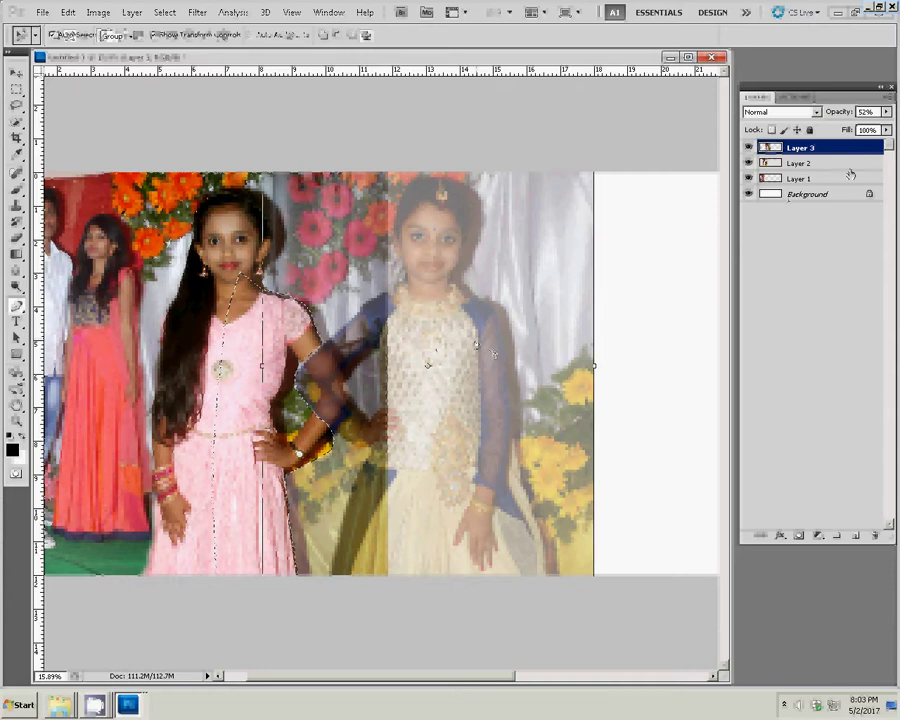
{"action": "left_click", "coordinate": [886, 111]}
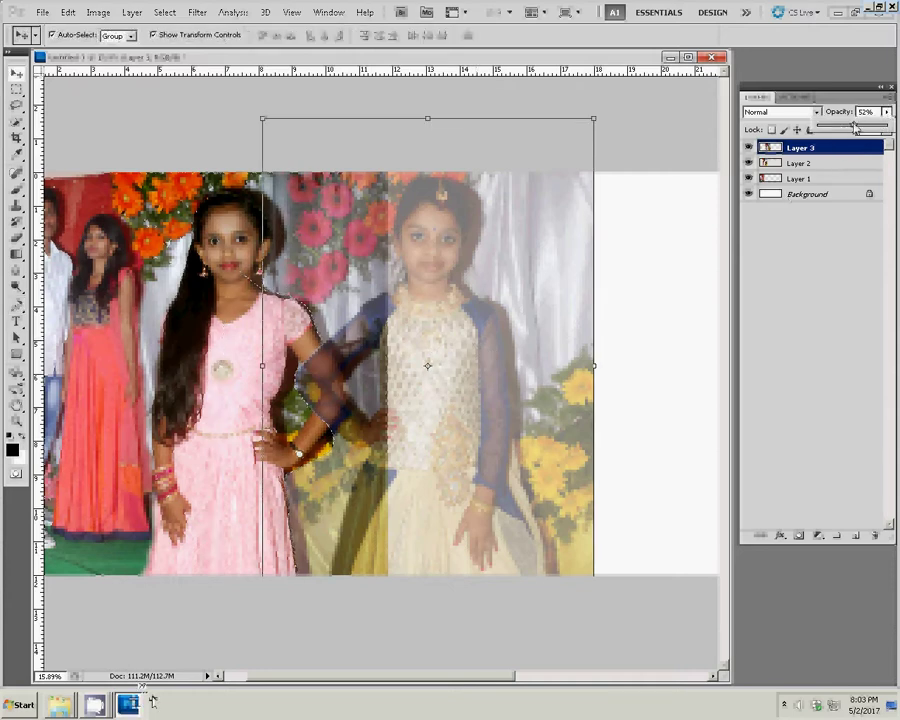
{"action": "left_click_drag", "start_coordinate": [876, 124], "coordinate": [889, 130]}
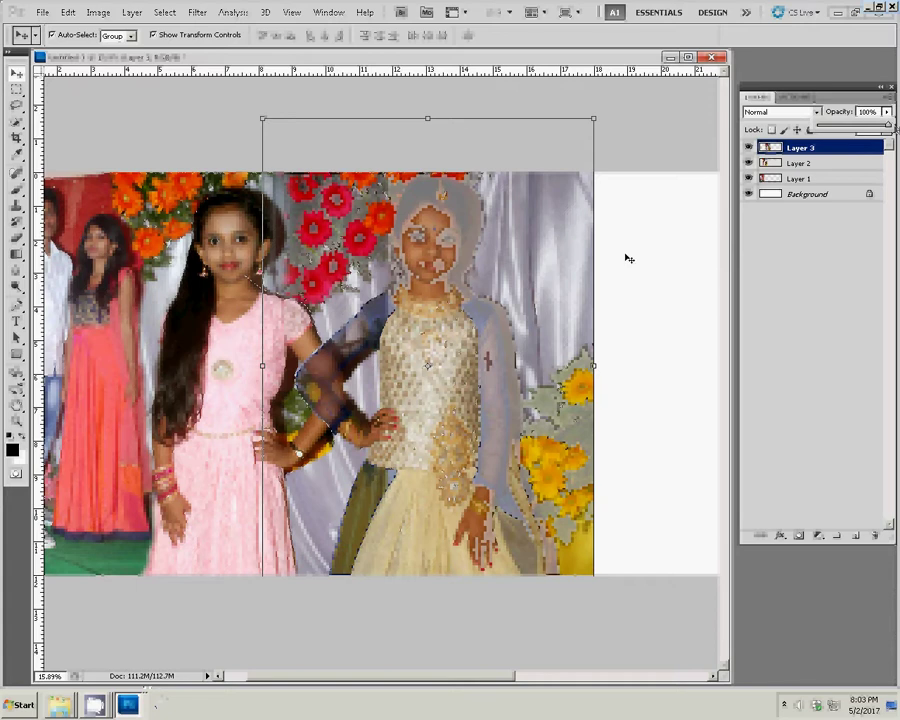
{"action": "left_click", "coordinate": [614, 271]}
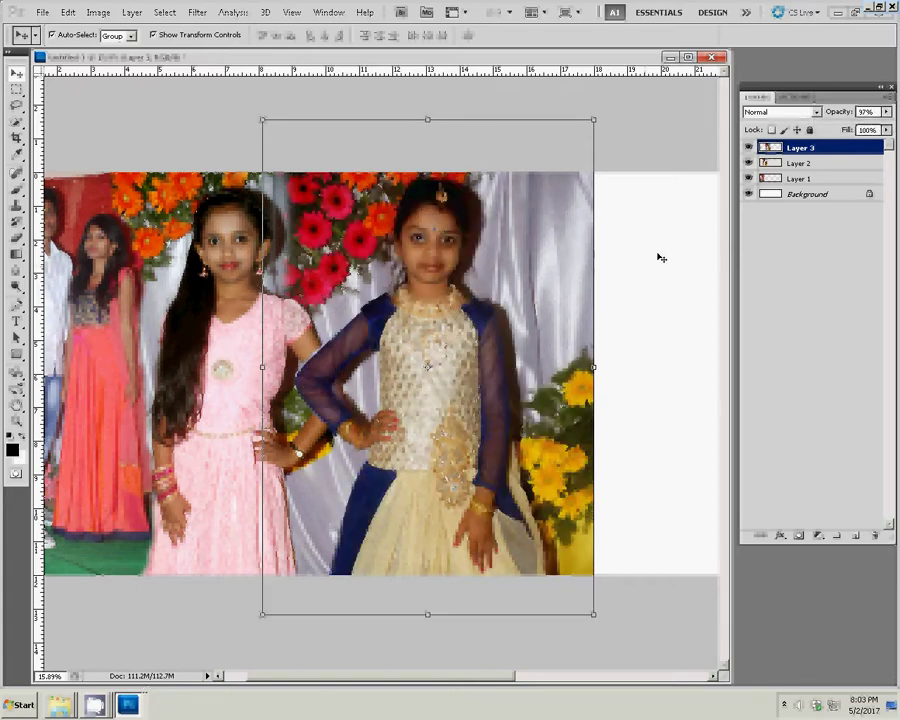
Step: With a smaller eraser, erase Layer 3's sleeve and hard edge over the pink girl's arm
{"action": "key", "text": "z"}
{"action": "left_click", "coordinate": [369, 418]}
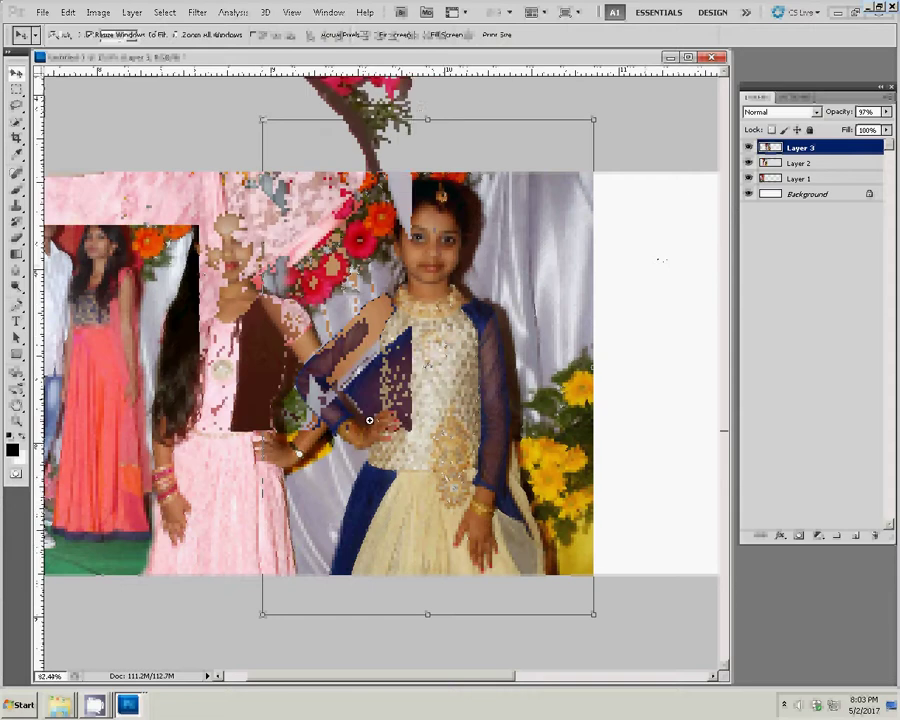
{"action": "key", "text": "e"}
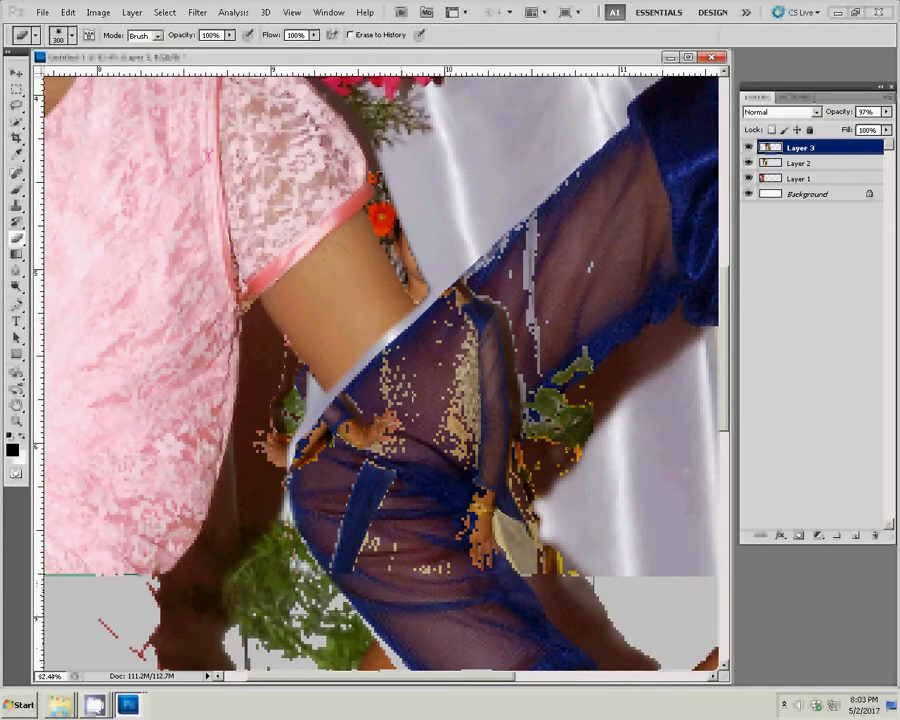
{"action": "key", "text": "bracketleft"}
{"action": "key", "text": "bracketleft"}
{"action": "key", "text": "bracketleft"}
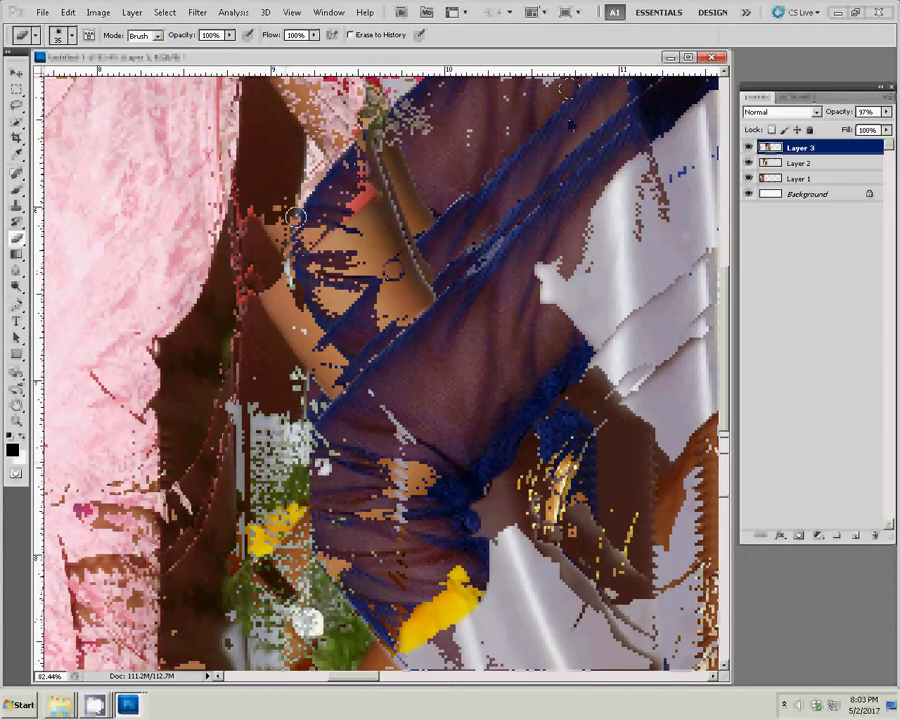
{"action": "left_click_drag", "start_coordinate": [296, 216], "coordinate": [282, 262]}
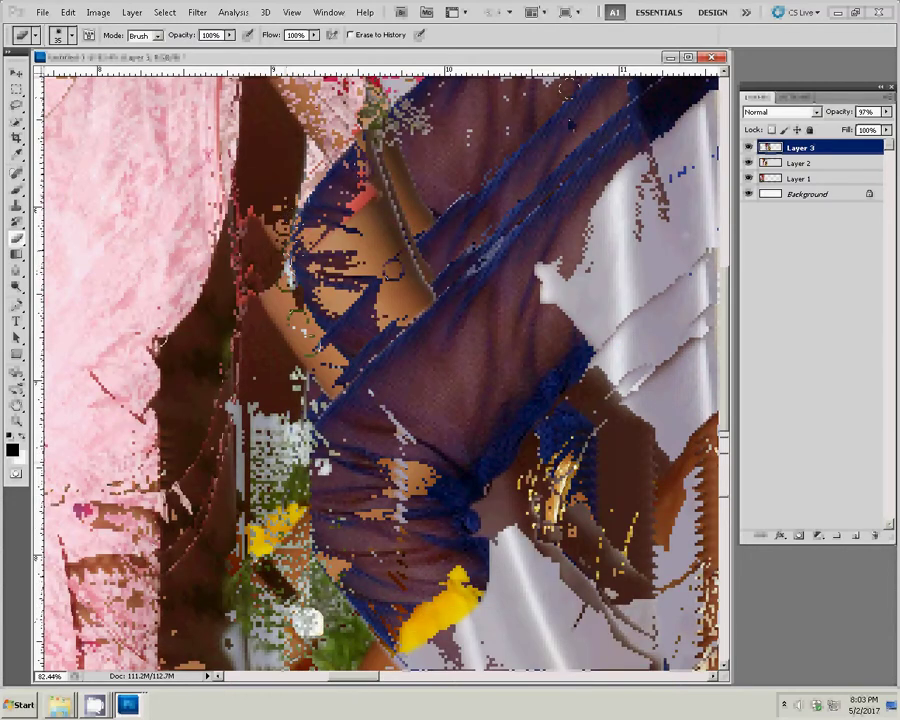
{"action": "mouse_move", "coordinate": [346, 380]}
{"action": "left_mouse_down"}
{"action": "mouse_move", "coordinate": [388, 437]}
{"action": "mouse_move", "coordinate": [435, 472]}
{"action": "left_mouse_up"}
{"action": "key", "text": "z"}
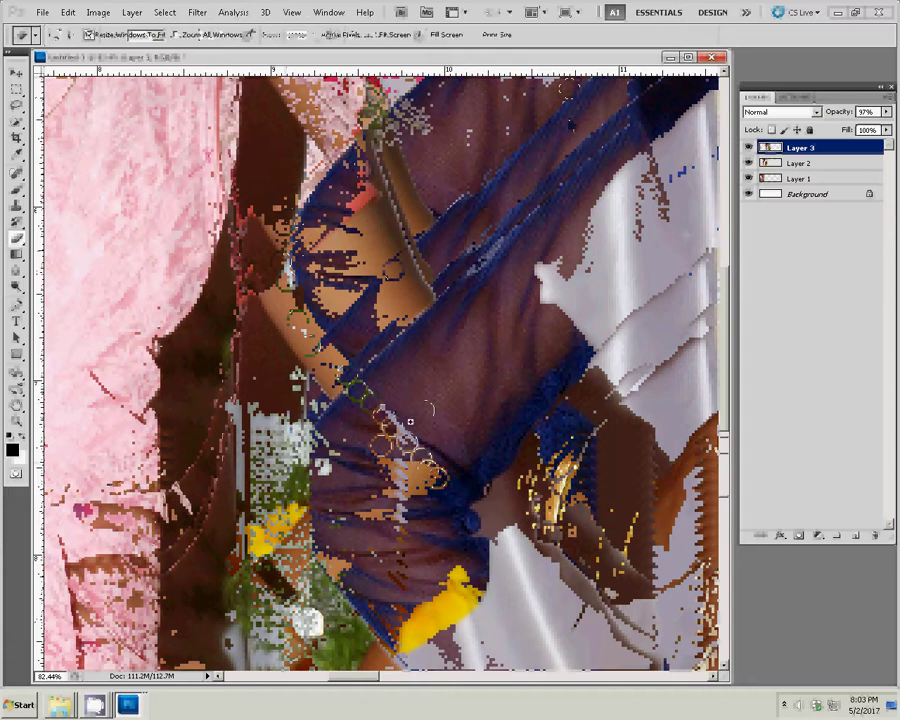
{"action": "right_click", "coordinate": [378, 401]}
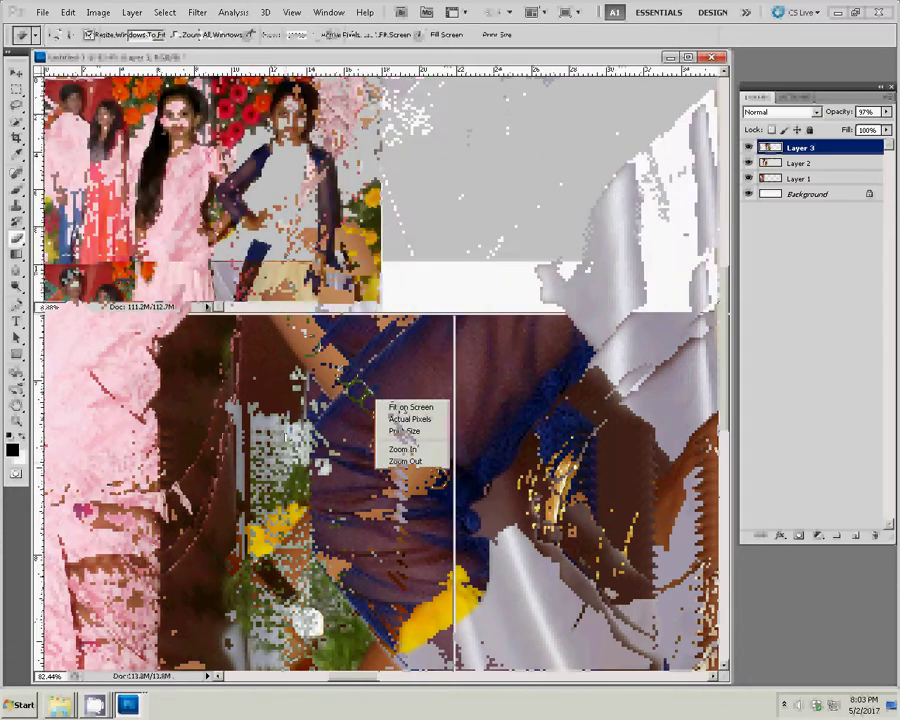
Step: Fit DSC_0491 on screen, close DSC_0491 and DSC_0489 without saving, and bring up the girl's photo
{"action": "left_click", "coordinate": [400, 407]}
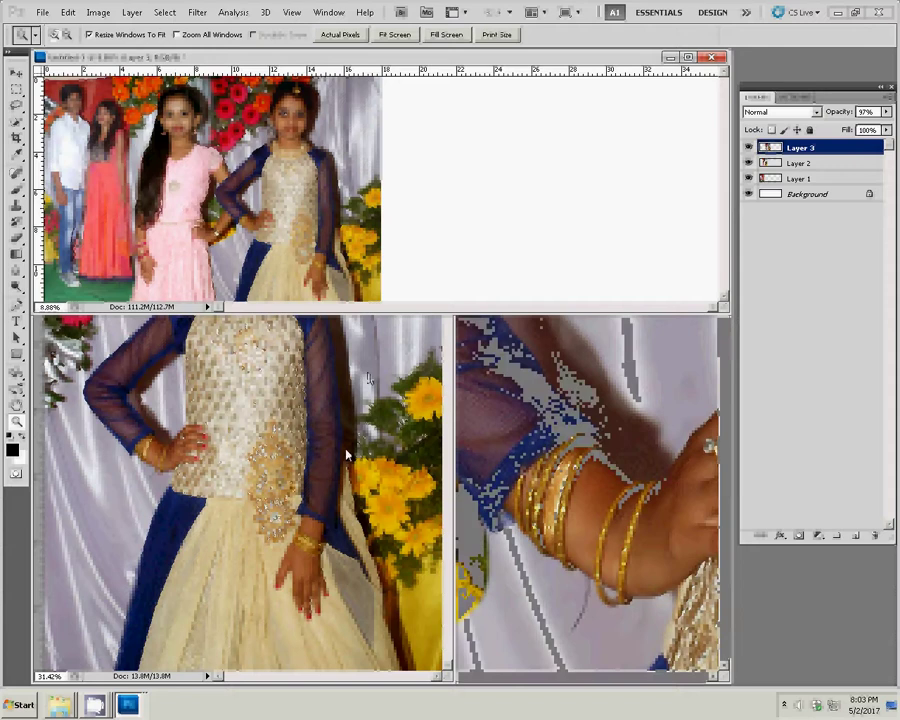
{"action": "left_click", "coordinate": [436, 57]}
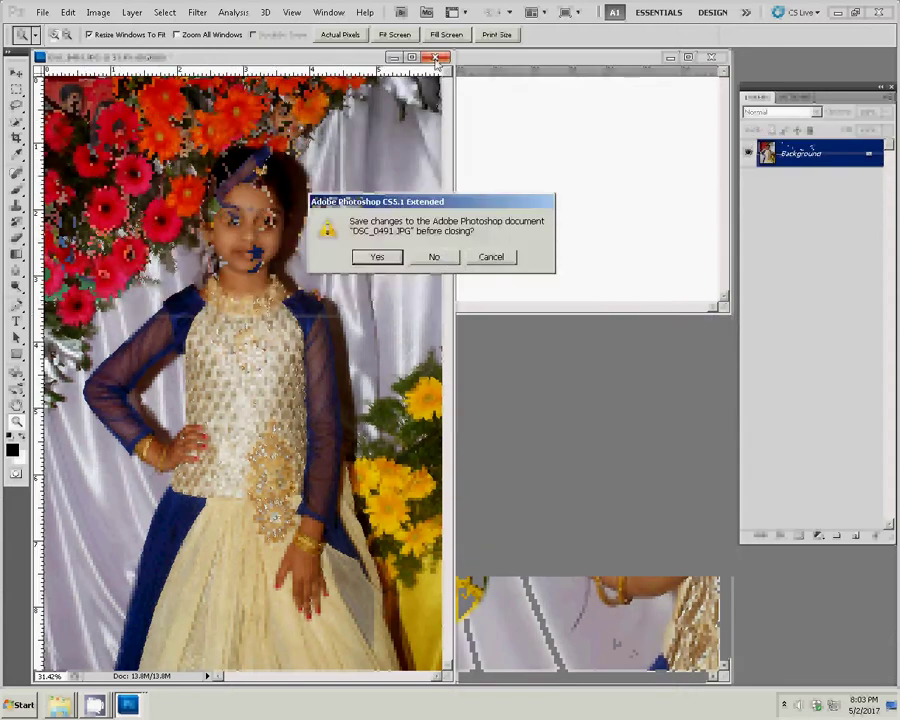
{"action": "key", "text": "n"}
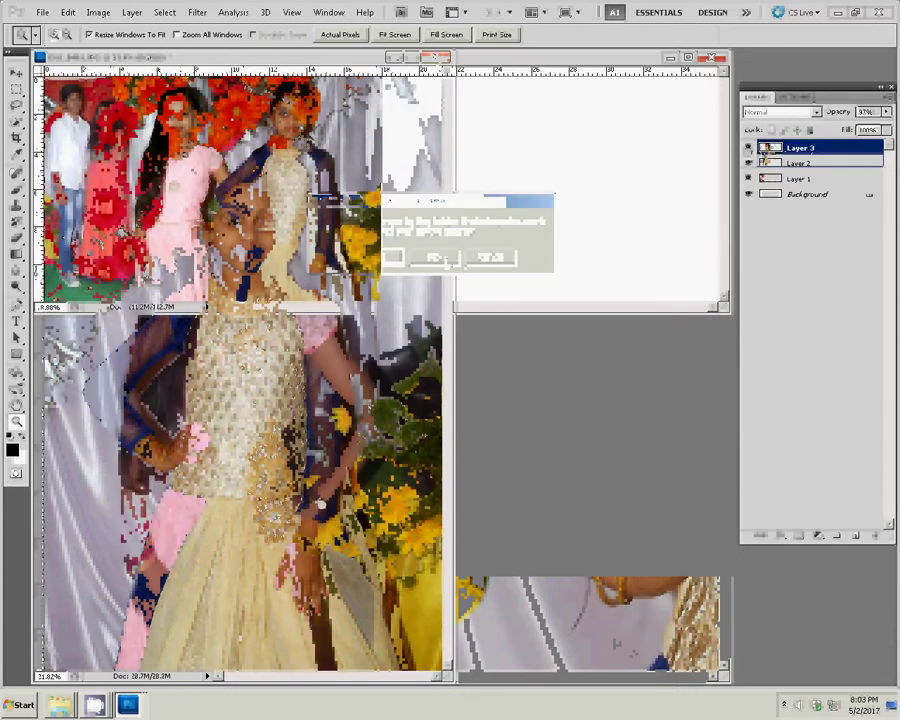
{"action": "key", "text": "alt+Tab"}
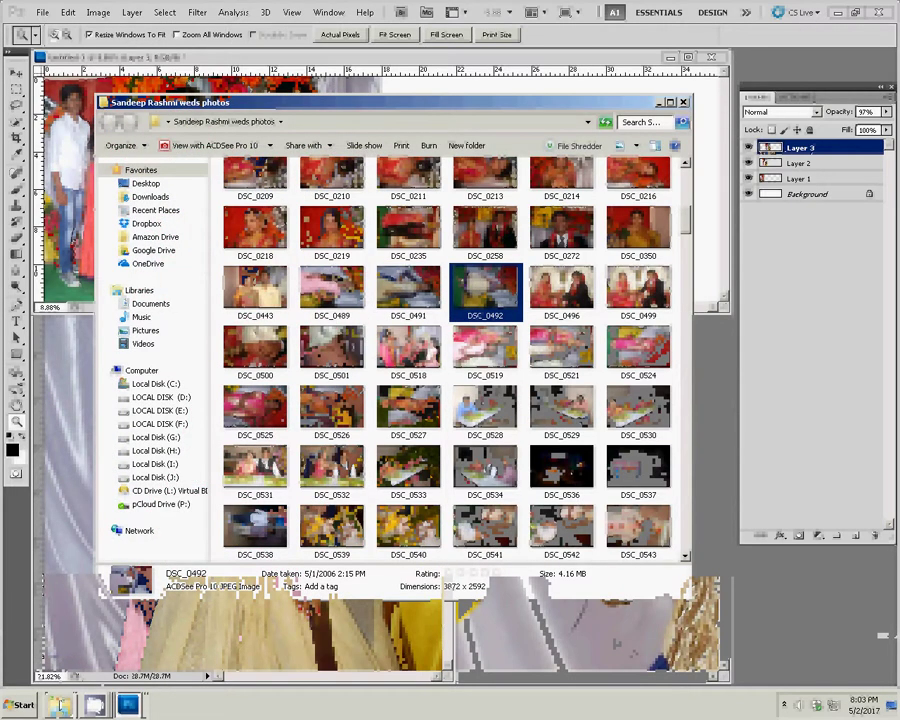
{"action": "key", "text": "alt+Tab"}
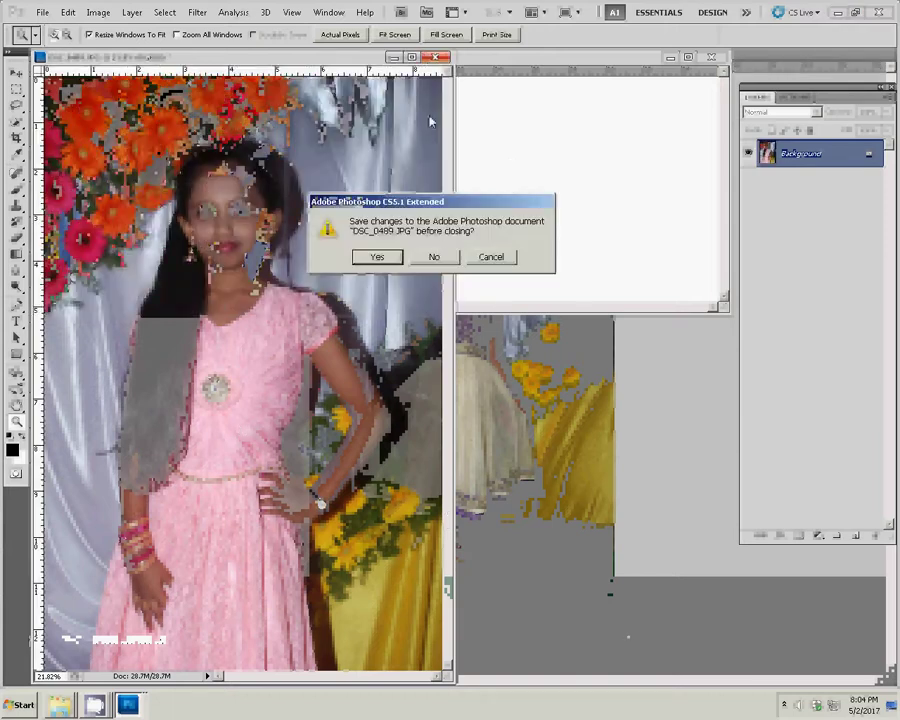
{"action": "left_click", "coordinate": [437, 257]}
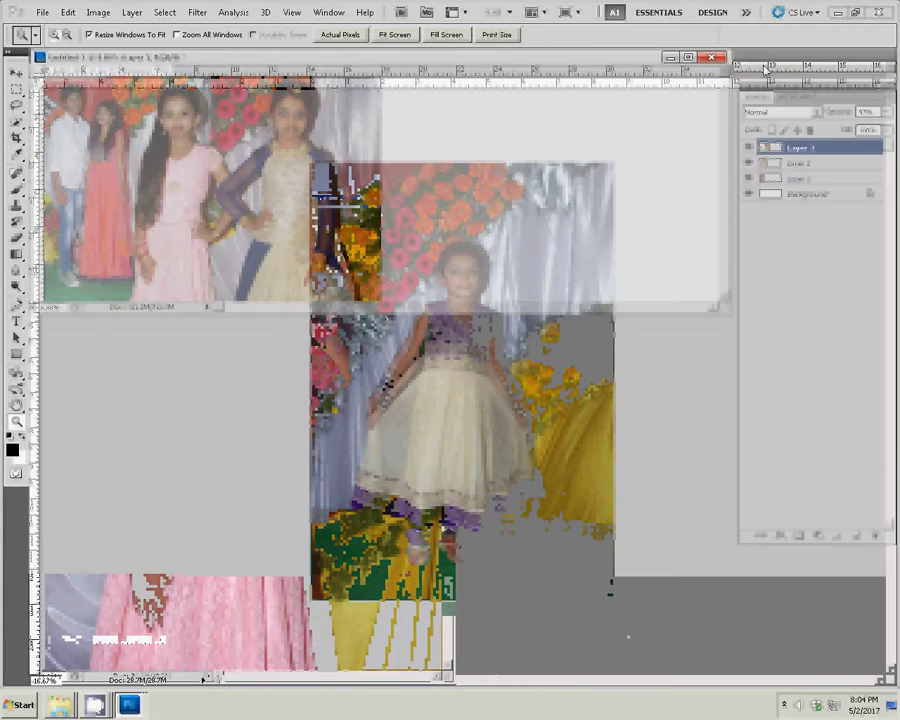
{"action": "left_click", "coordinate": [200, 176]}
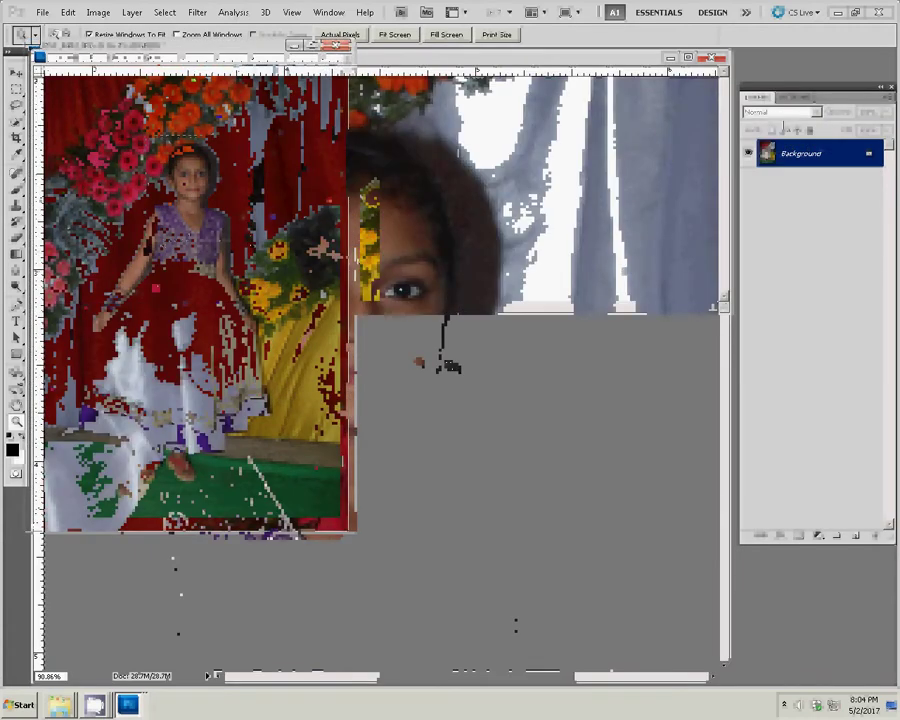
Step: Resize the purple-dressed girl's photo to 6 inches wide (1800 × 2689 px) at 300 pixels/inch
{"action": "left_click", "coordinate": [798, 100]}
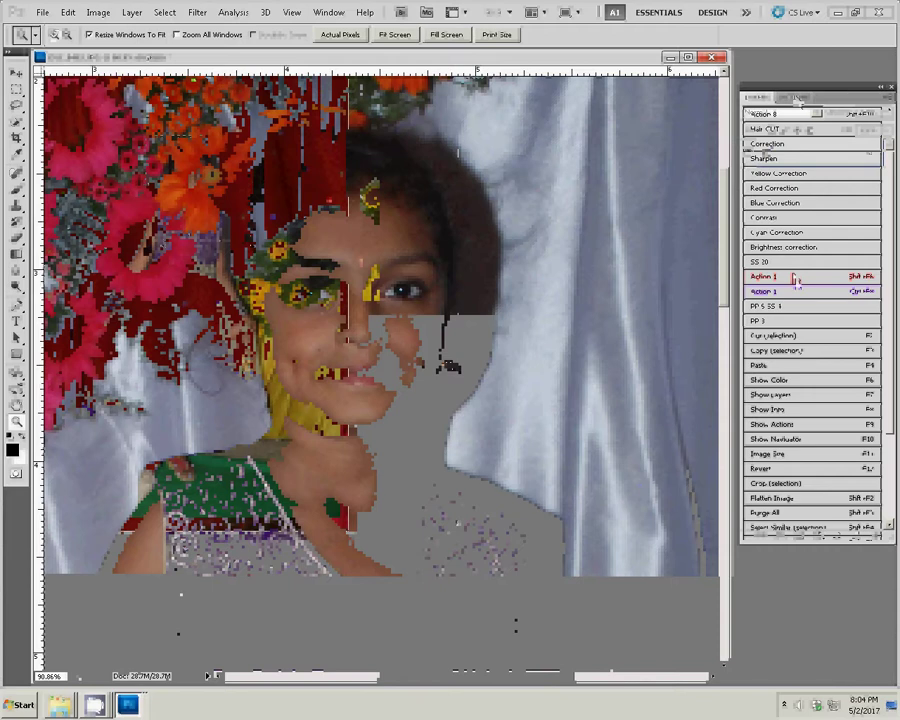
{"action": "key", "text": "ctrl+alt+i"}
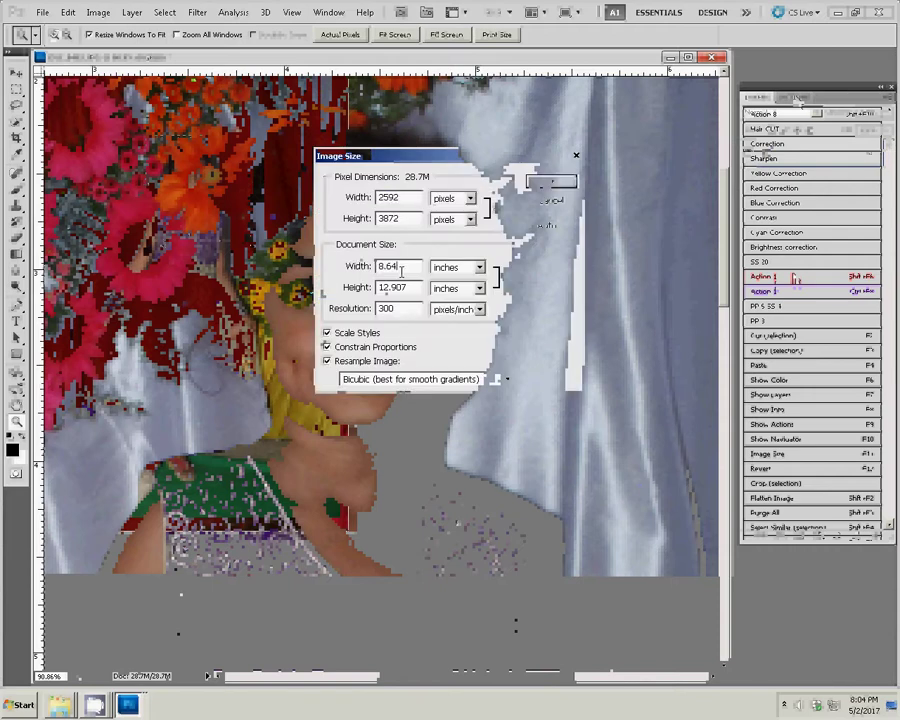
{"action": "type", "text": "6"}
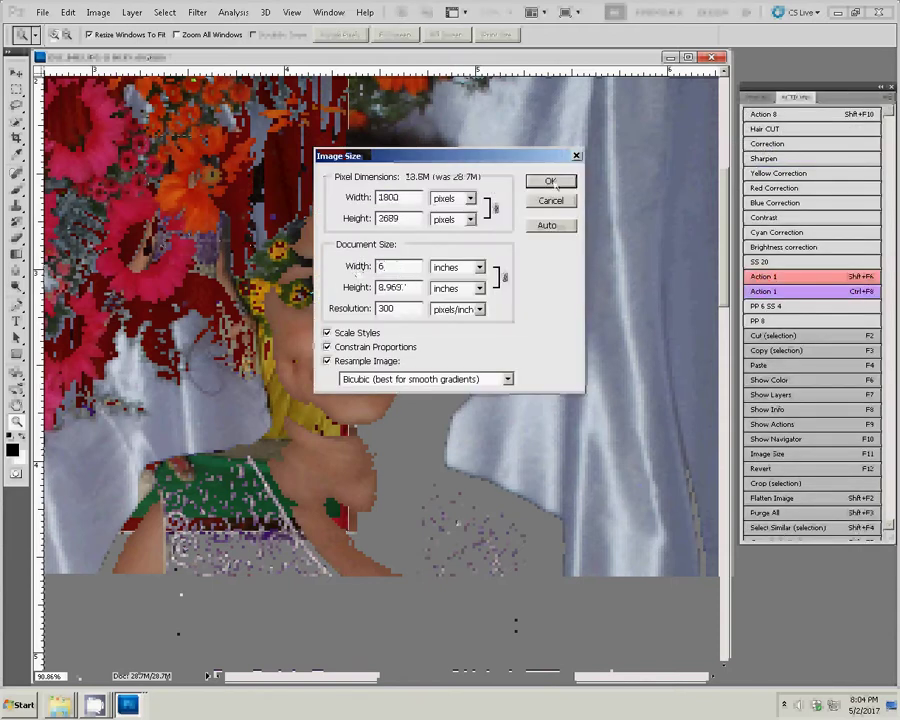
{"action": "left_click", "coordinate": [552, 183]}
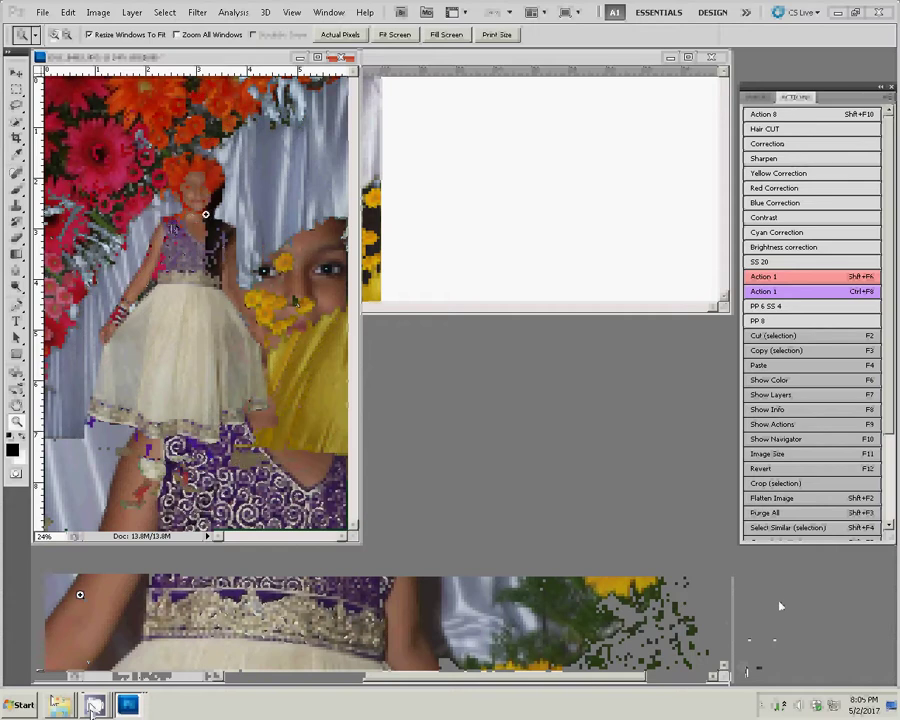
Step: Place the girl's photo in the collage at full canvas height (~139%), nudged right, and duplicate its layer
{"action": "key", "text": "v"}
{"action": "mouse_move", "coordinate": [200, 300]}
{"action": "left_mouse_down"}
{"action": "mouse_move", "coordinate": [482, 180]}
{"action": "mouse_move", "coordinate": [442, 158]}
{"action": "left_mouse_up"}
{"action": "key", "text": "ctrl+t"}
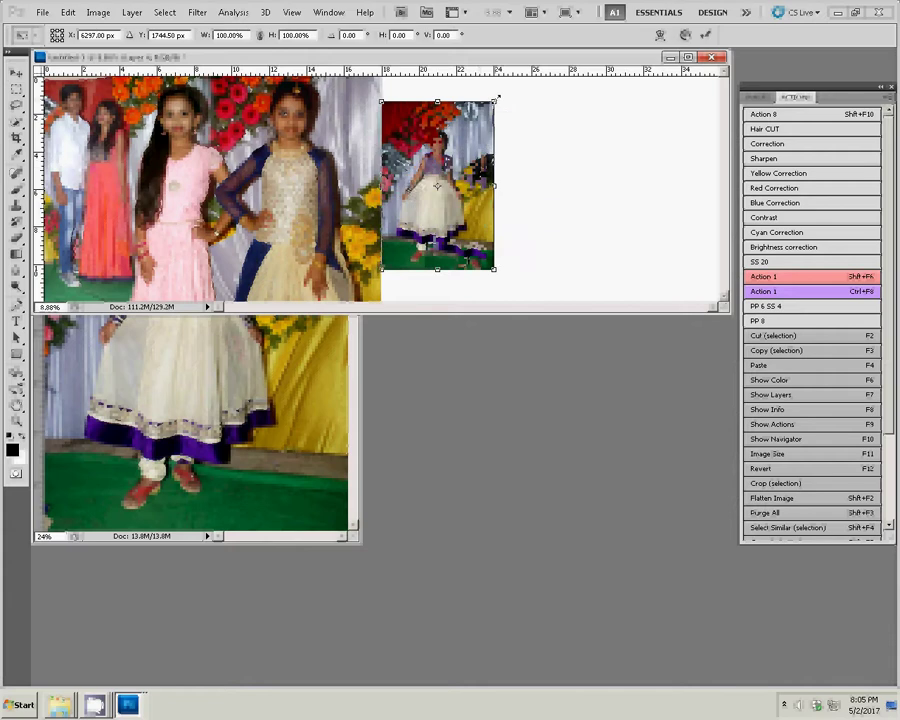
{"action": "left_click_drag", "start_coordinate": [495, 101], "coordinate": [516, 78]}
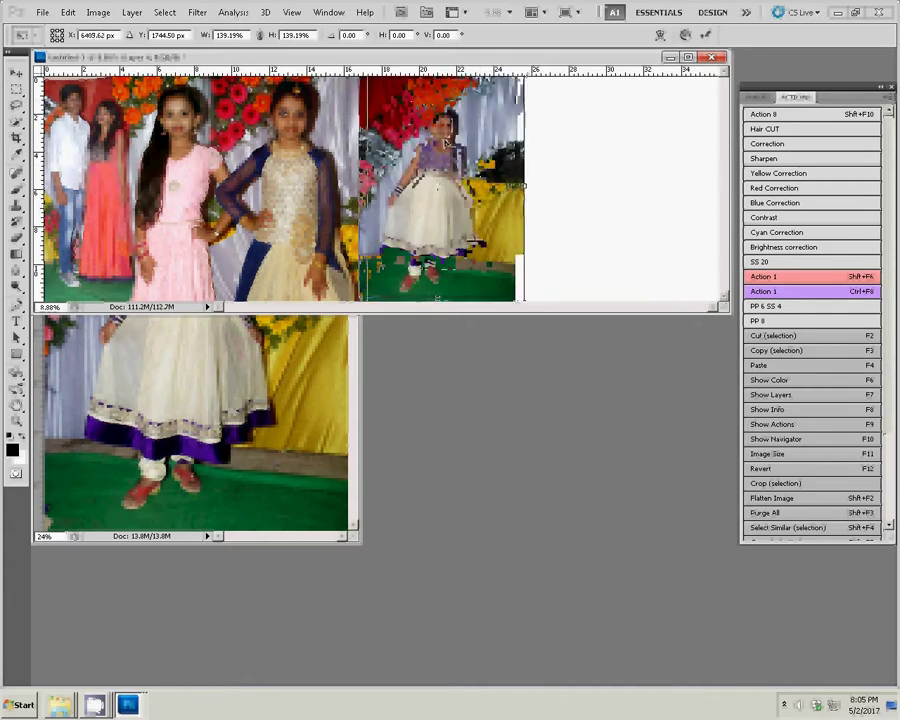
{"action": "left_click_drag", "start_coordinate": [435, 143], "coordinate": [446, 143]}
{"action": "key", "text": "Return"}
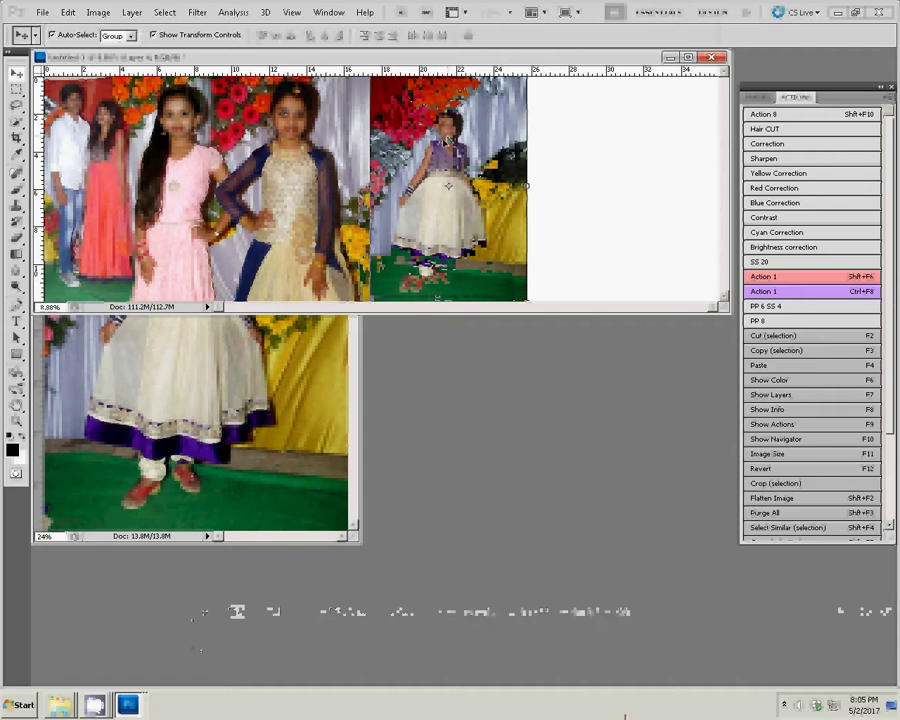
{"action": "left_click", "coordinate": [809, 276]}
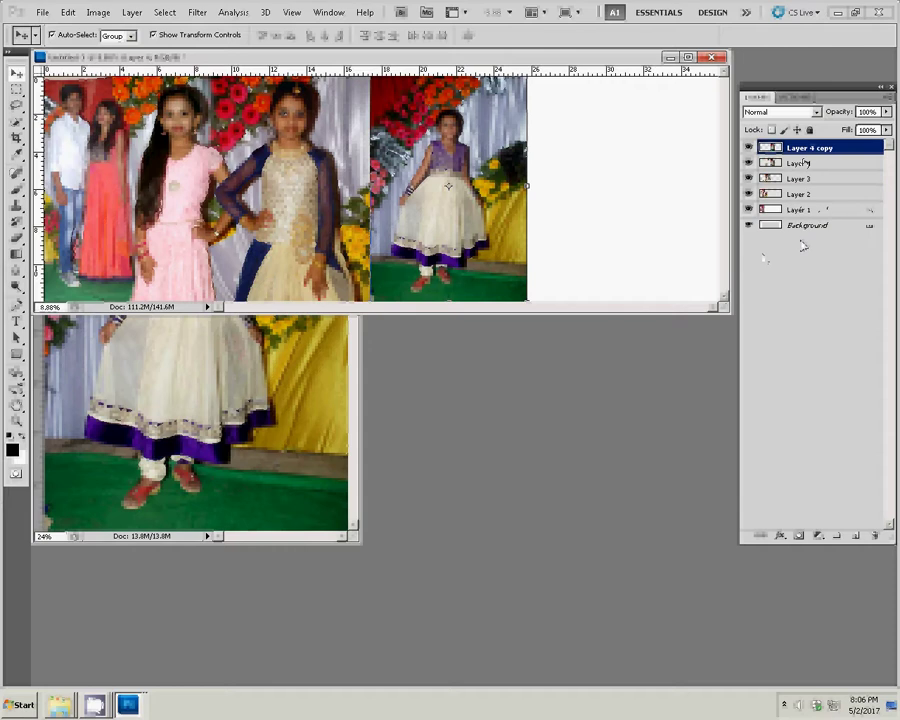
Step: Apply a 166-pixel Box Blur to Layer 4, then select Layer 4 copy
{"action": "left_click", "coordinate": [190, 12]}
{"action": "mouse_move", "coordinate": [202, 130]}
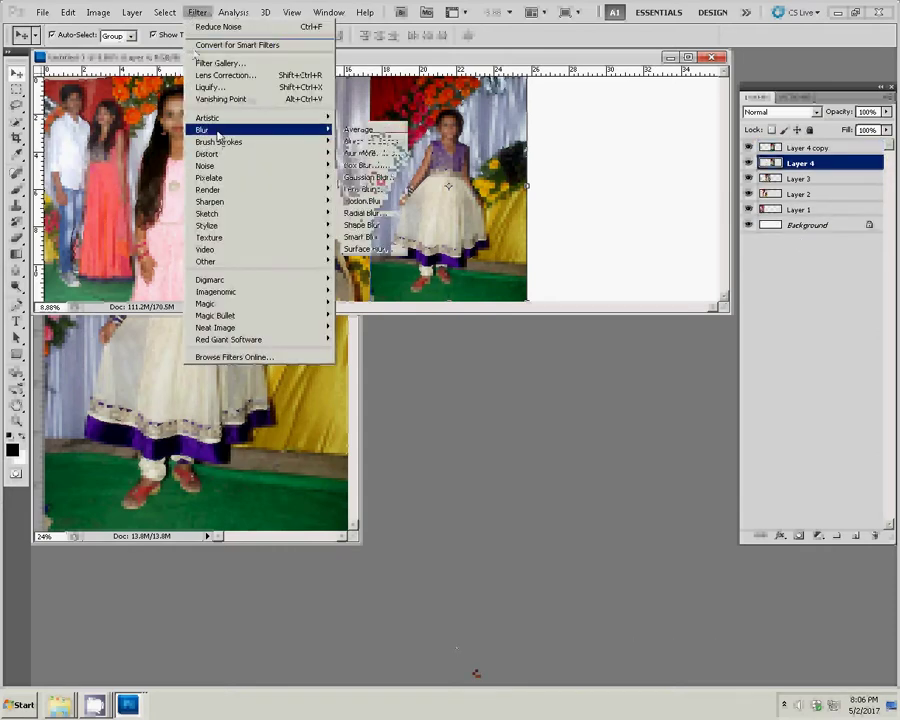
{"action": "key", "text": "Down"}
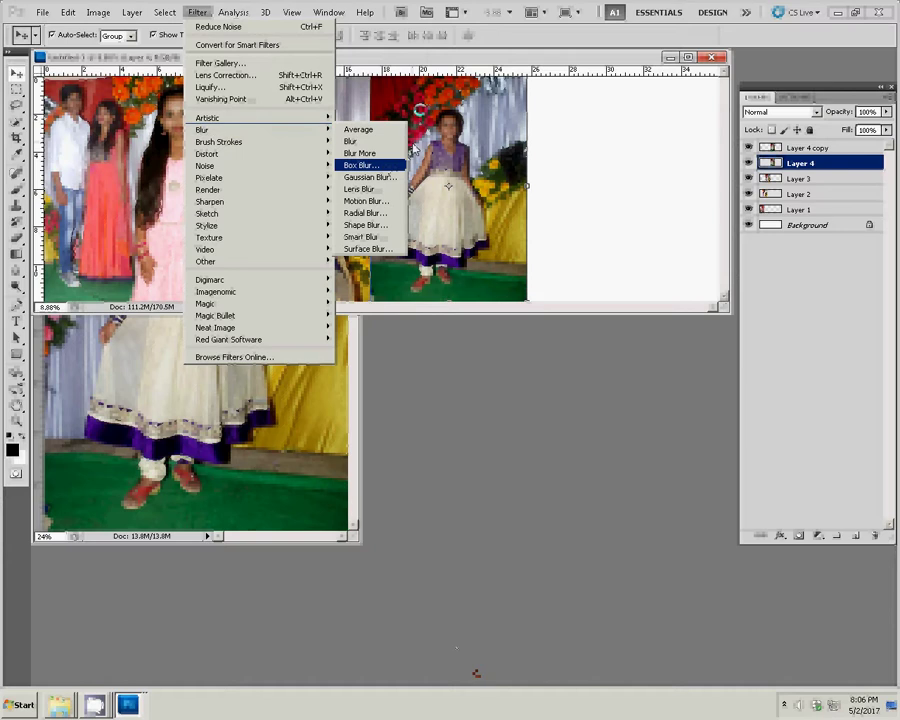
{"action": "key", "text": "Return"}
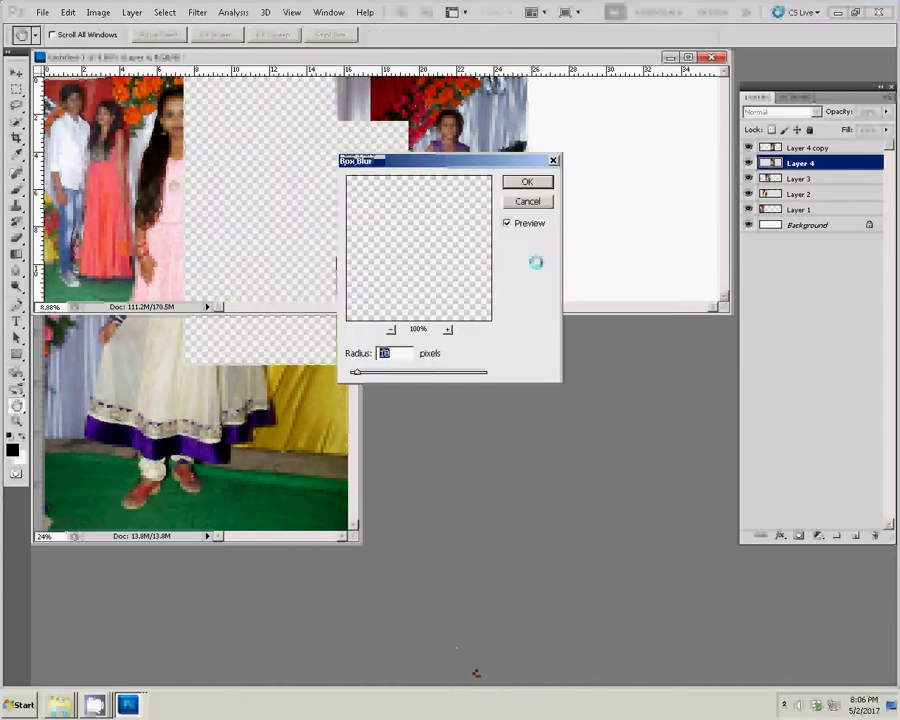
{"action": "left_click_drag", "start_coordinate": [418, 376], "coordinate": [415, 372]}
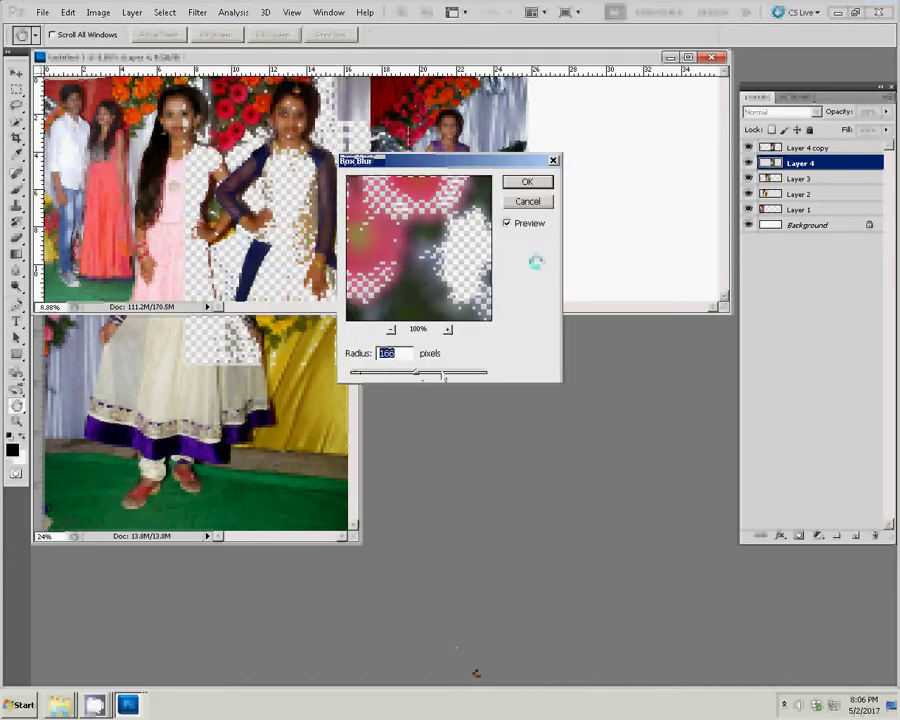
{"action": "left_click", "coordinate": [528, 184]}
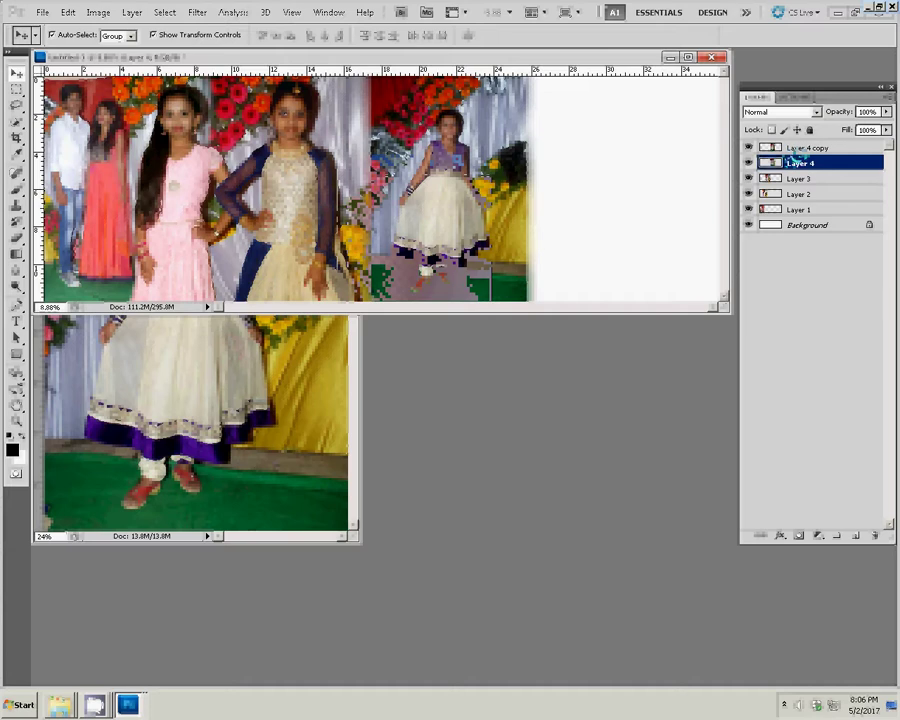
{"action": "left_click", "coordinate": [800, 148]}
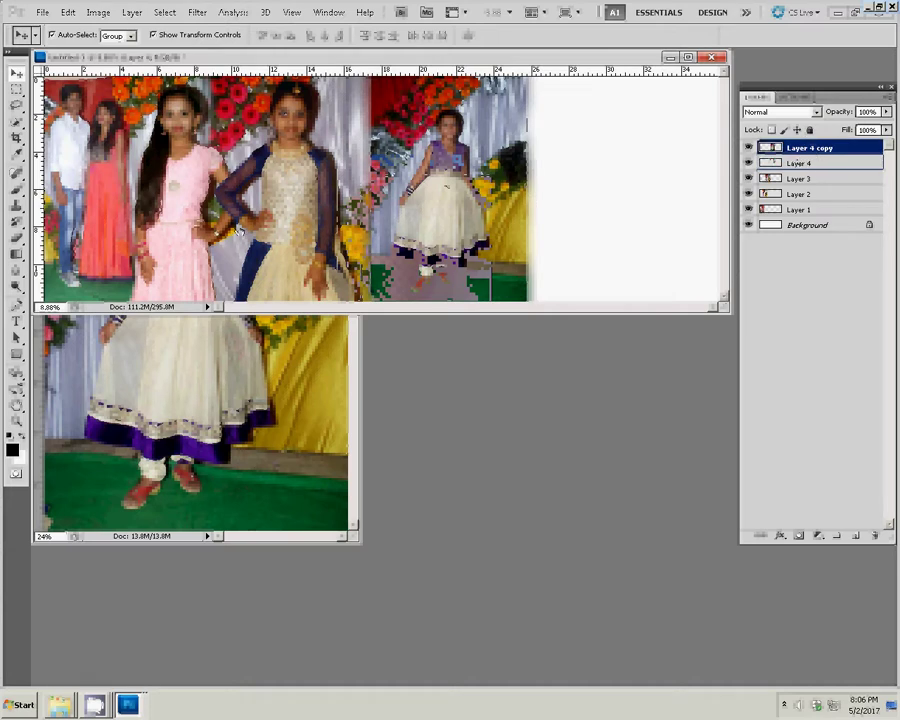
Step: Erase Layer 4 copy's left edge with a large soft eraser to blend the seam
{"action": "key", "text": "e"}
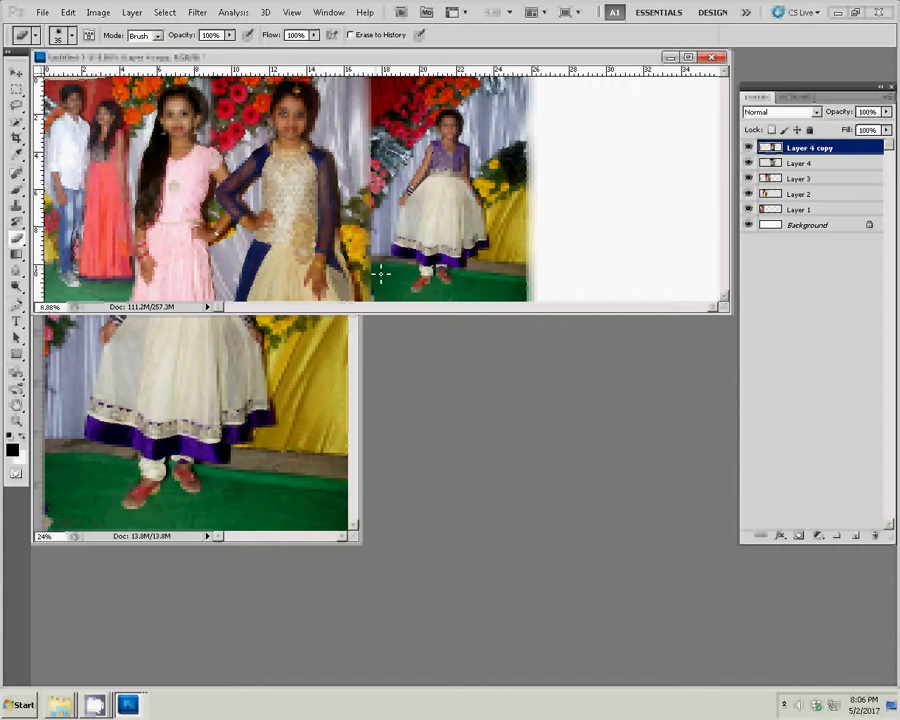
{"action": "key", "text": "bracketright"}
{"action": "key", "text": "bracketright"}
{"action": "key", "text": "bracketright"}
{"action": "left_click_drag", "start_coordinate": [380, 272], "coordinate": [372, 85]}
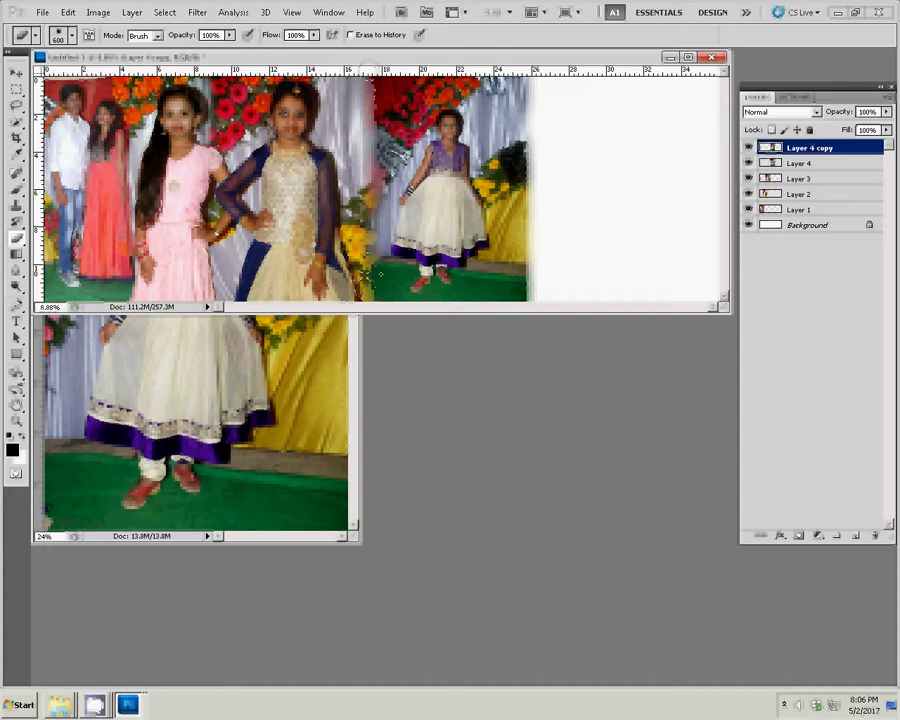
{"action": "key", "text": "v"}
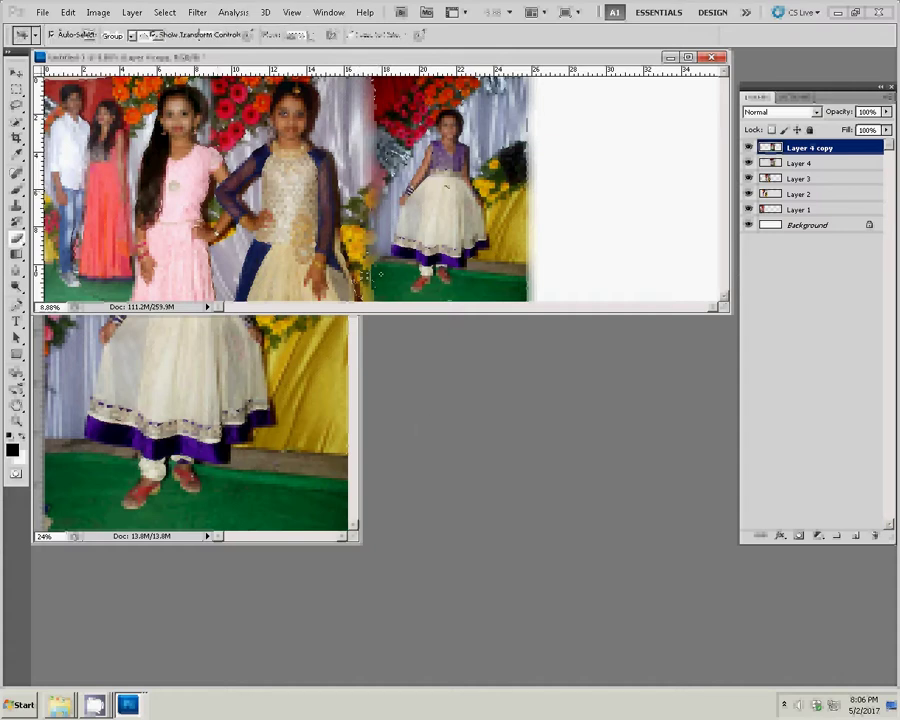
{"action": "left_click", "coordinate": [250, 450]}
Step: Close DSC_0492 without saving, then drag DSC_0519 from the wedding folder into Photoshop
{"action": "left_click", "coordinate": [341, 56]}
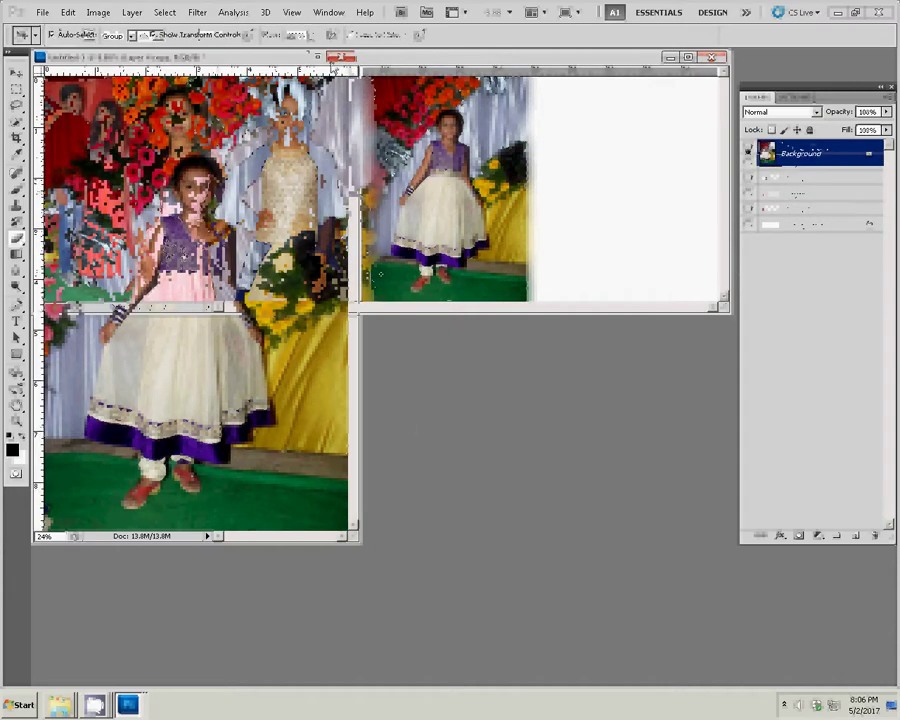
{"action": "left_click", "coordinate": [438, 263]}
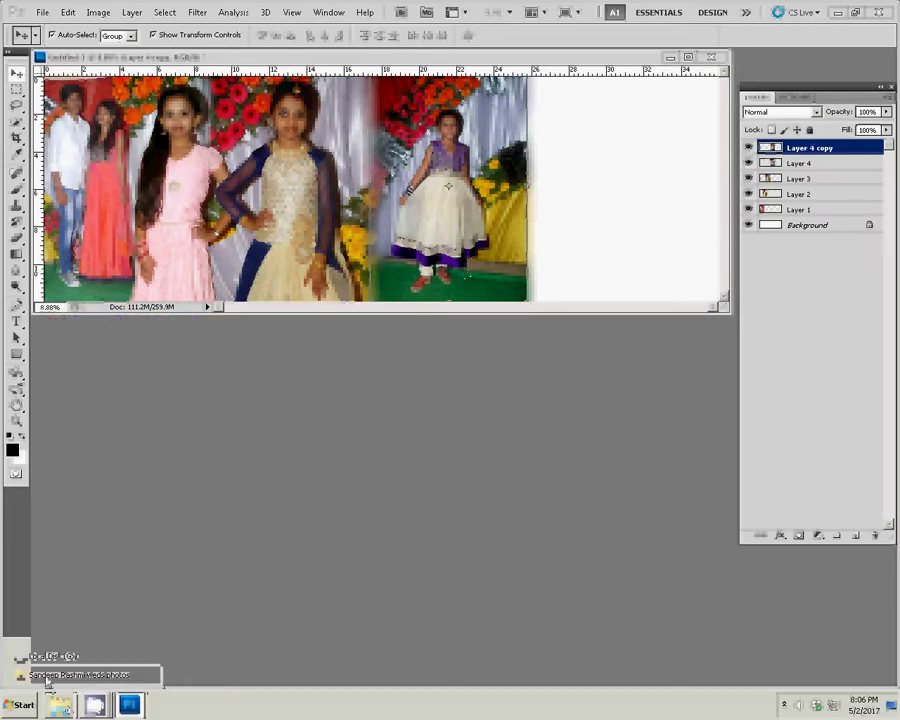
{"action": "left_click", "coordinate": [46, 677]}
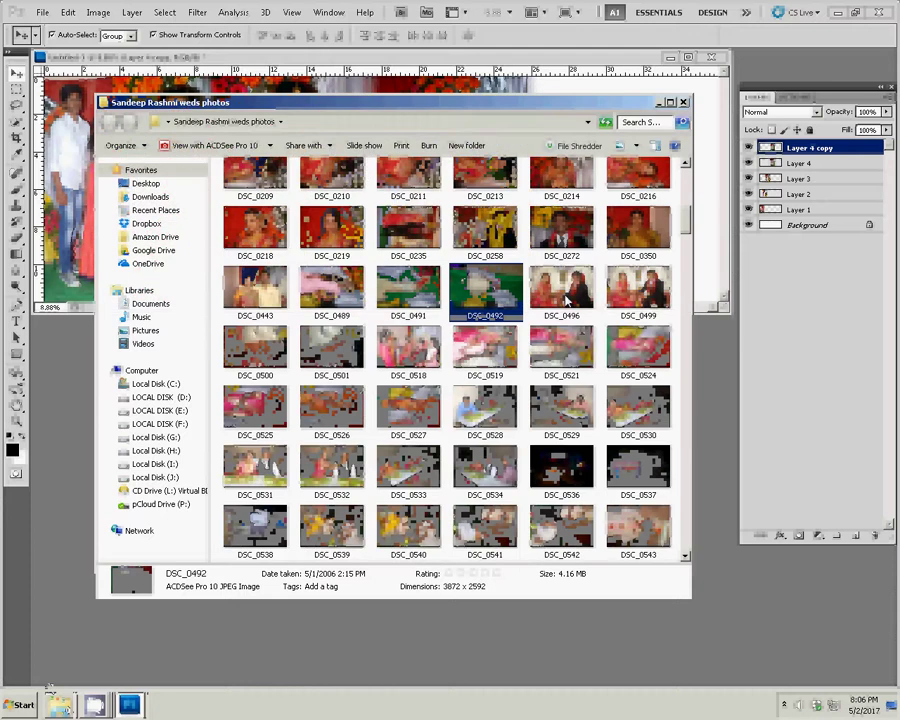
{"action": "left_click", "coordinate": [616, 371]}
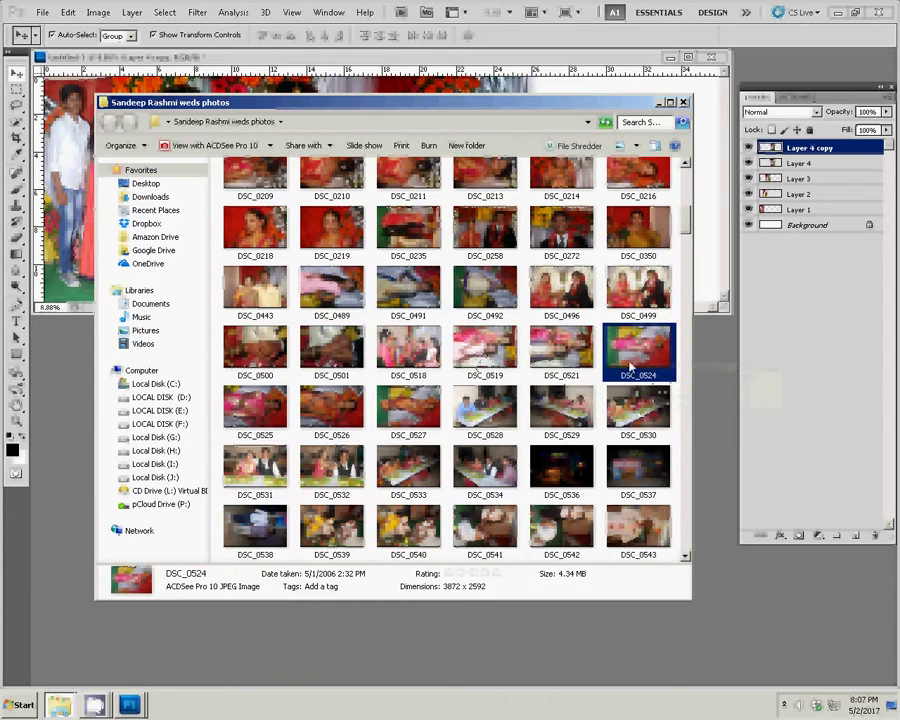
{"action": "left_click", "coordinate": [480, 352]}
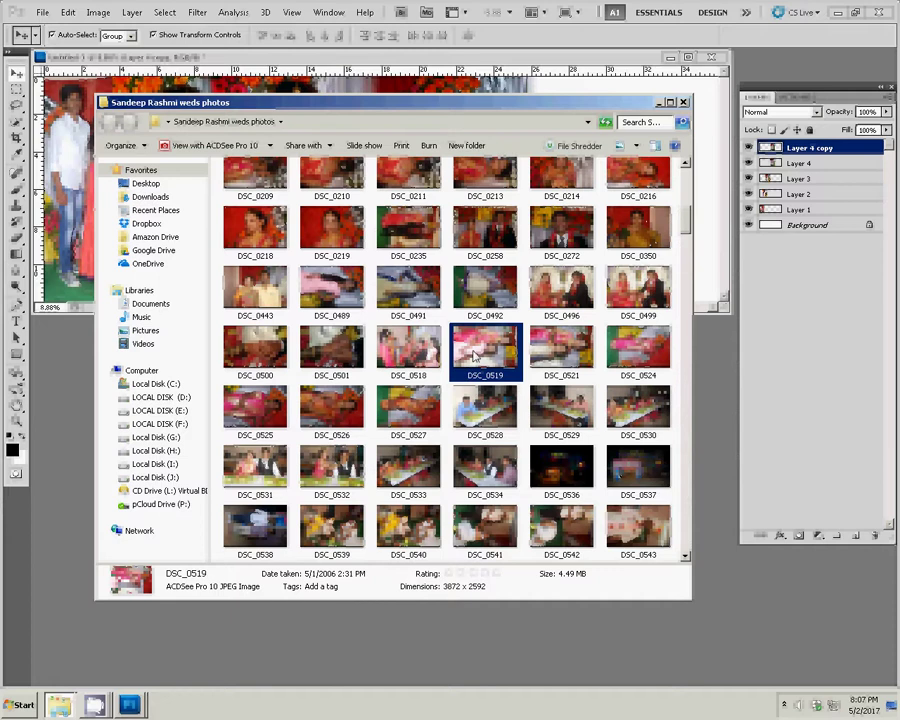
{"action": "left_click_drag", "start_coordinate": [474, 355], "coordinate": [765, 637]}
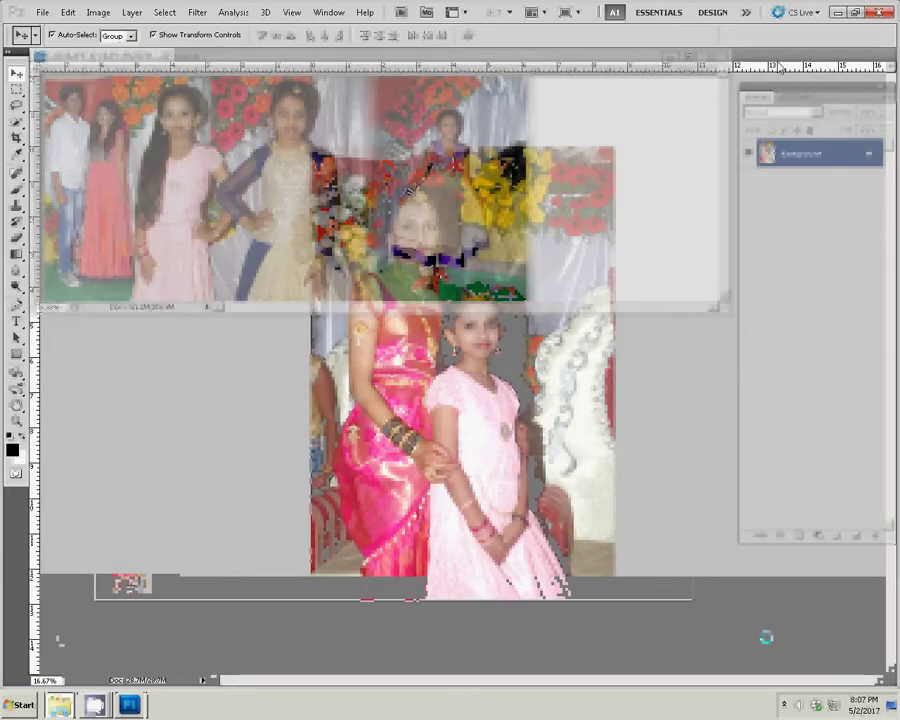
Step: Fit DSC_0519 on screen and resize it to 6 inches wide
{"action": "key", "text": "z"}
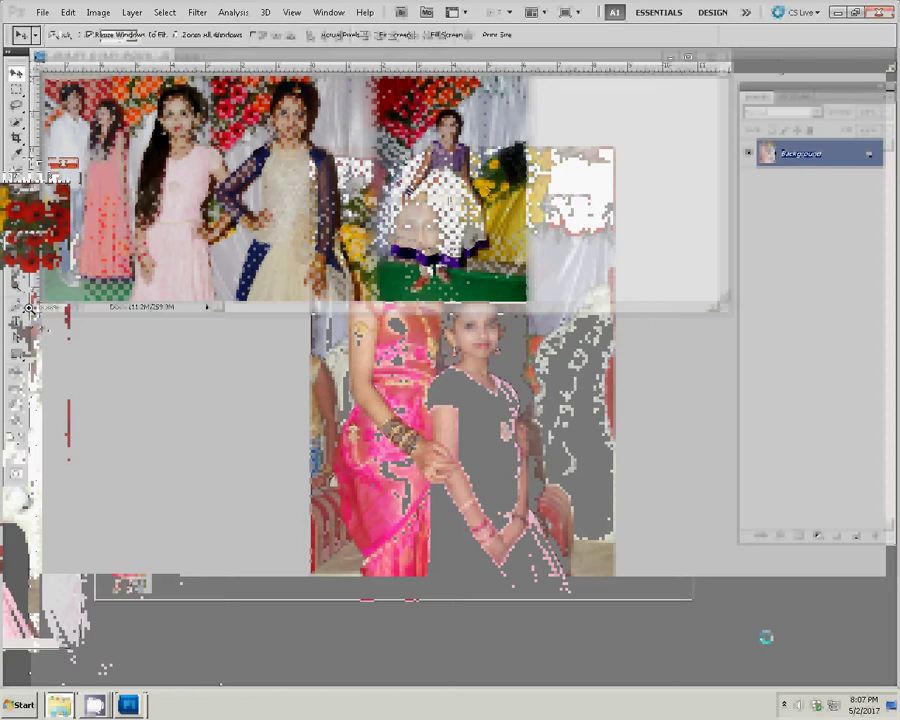
{"action": "right_click", "coordinate": [38, 314]}
{"action": "left_click", "coordinate": [52, 320]}
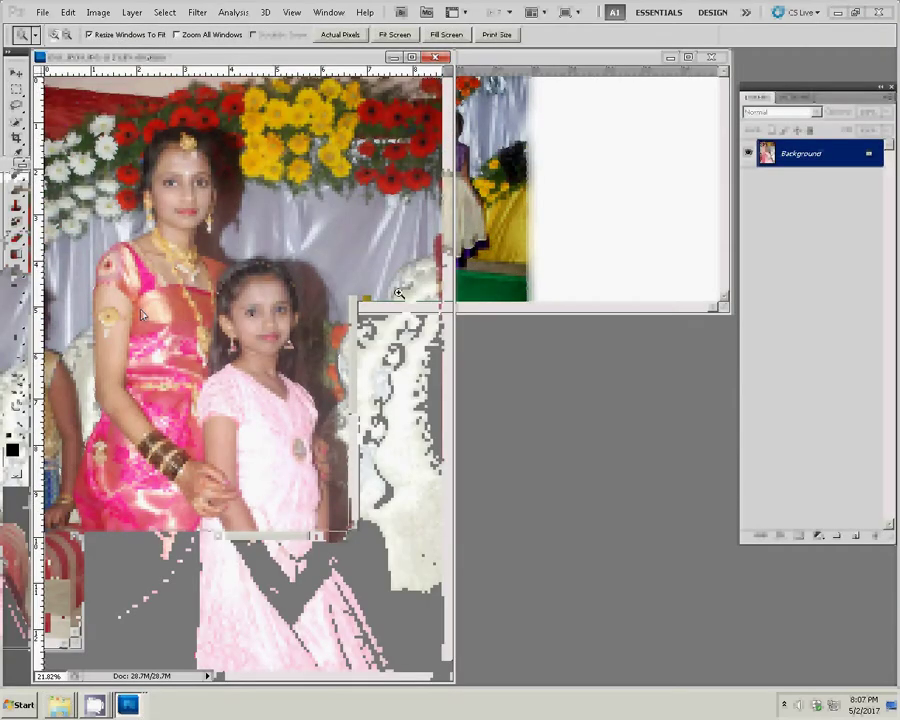
{"action": "key", "text": "ctrl+alt+i"}
{"action": "key", "text": "Tab"}
{"action": "key", "text": "Tab"}
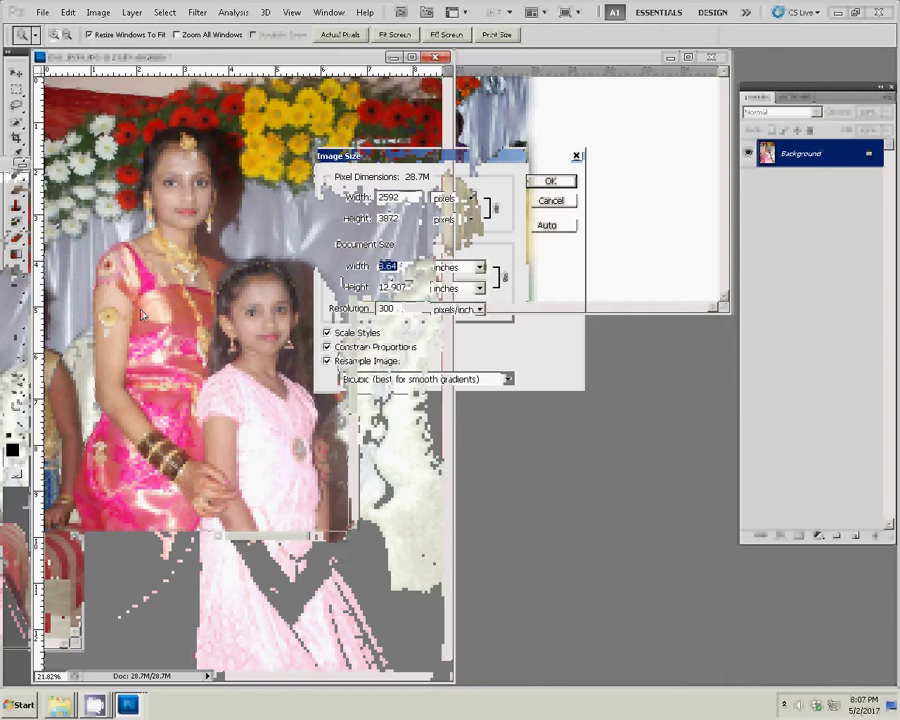
{"action": "type", "text": "6"}
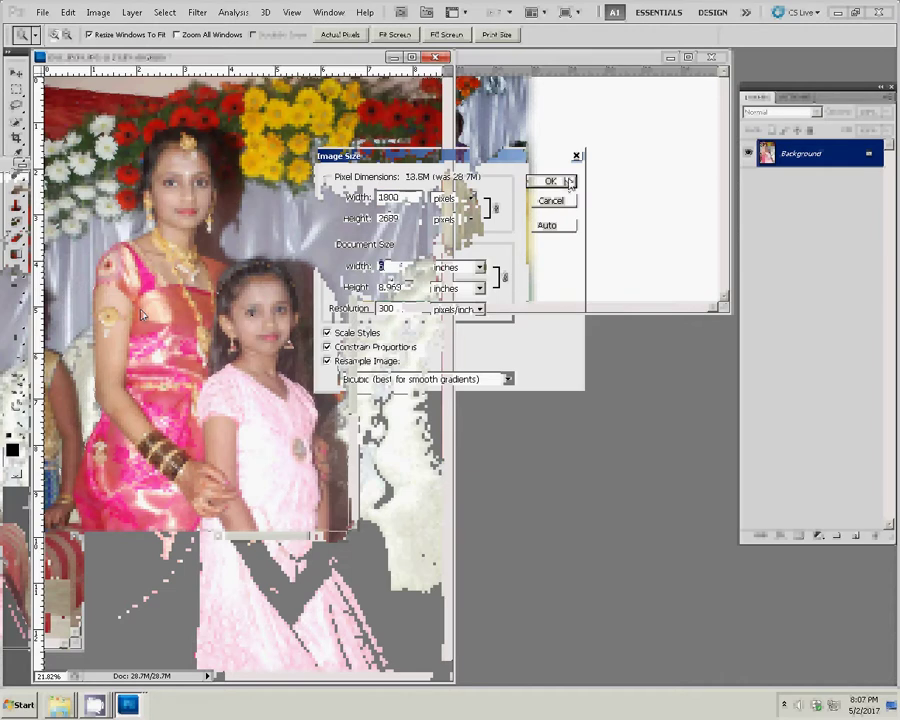
{"action": "left_click", "coordinate": [567, 182]}
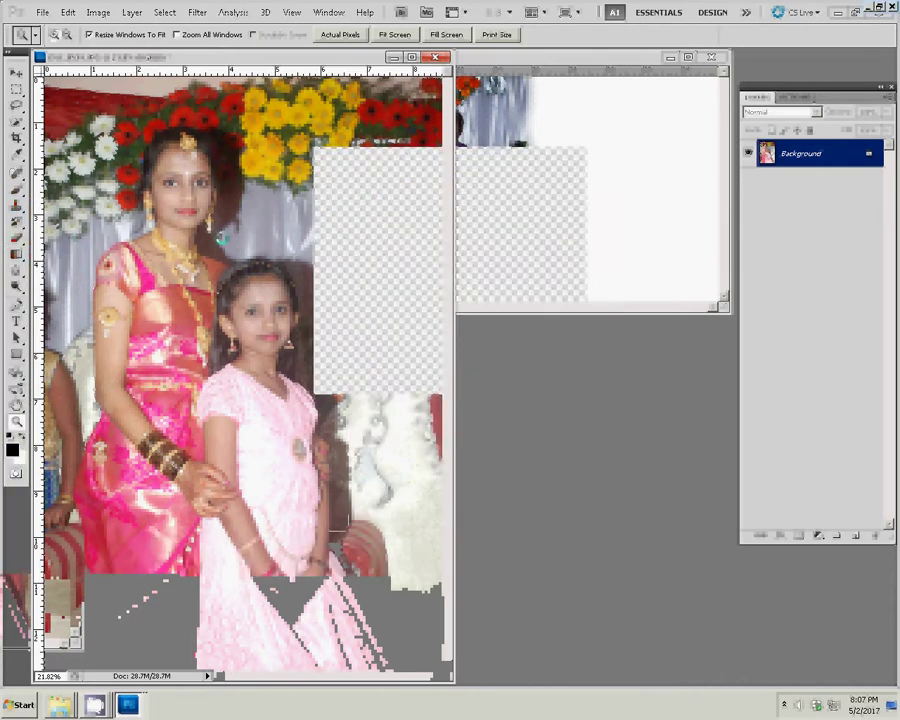
Step: Warm the photo slightly with a Color Balance midtone shift of Yellow -12
{"action": "left_click", "coordinate": [806, 98]}
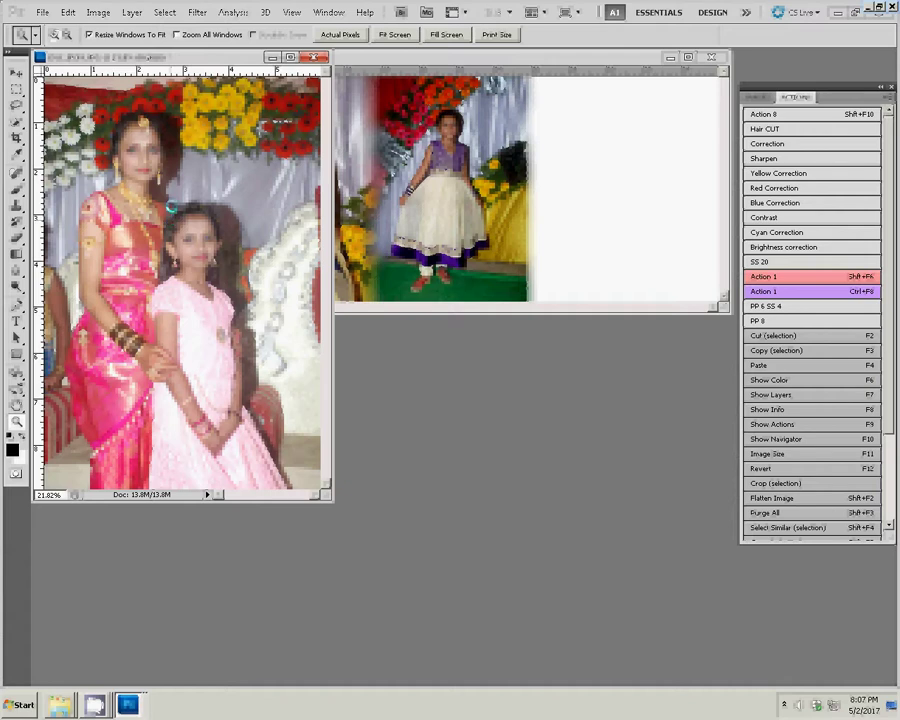
{"action": "key", "text": "v"}
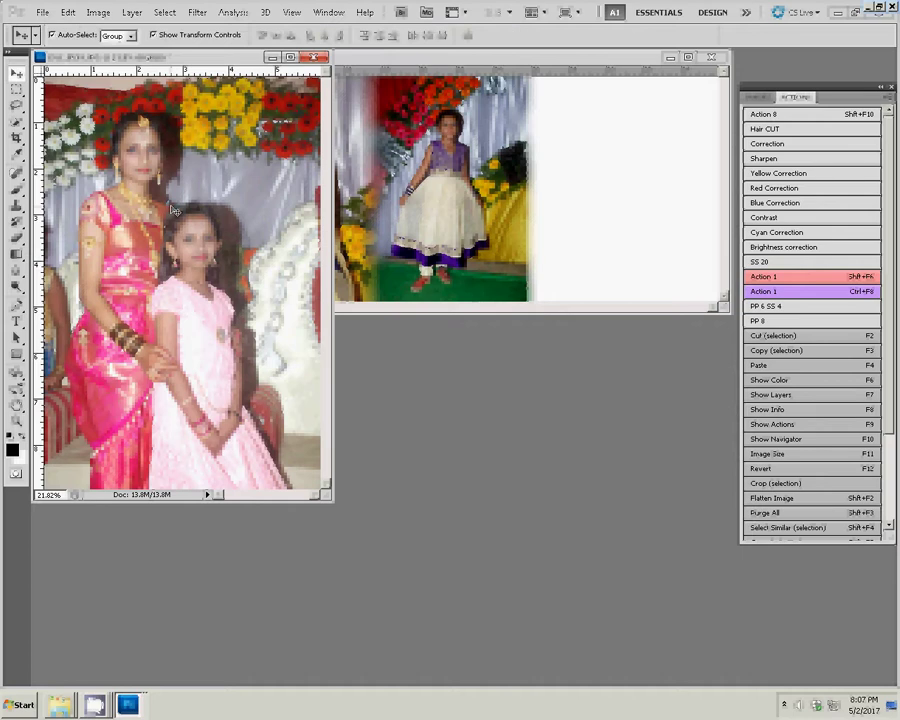
{"action": "key", "text": "ctrl+b"}
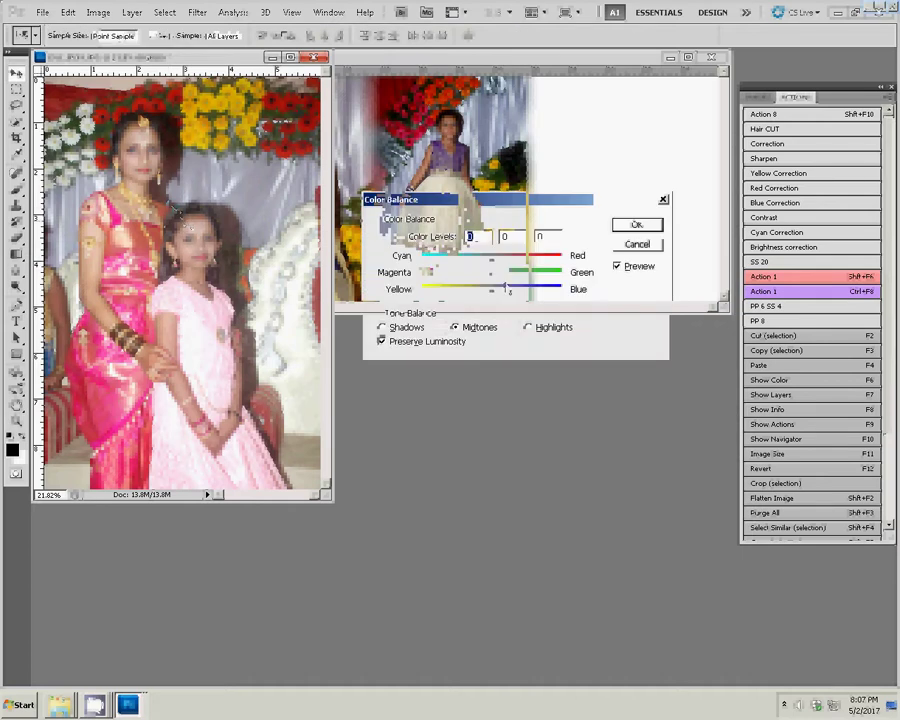
{"action": "left_click", "coordinate": [483, 290]}
{"action": "key", "text": "Return"}
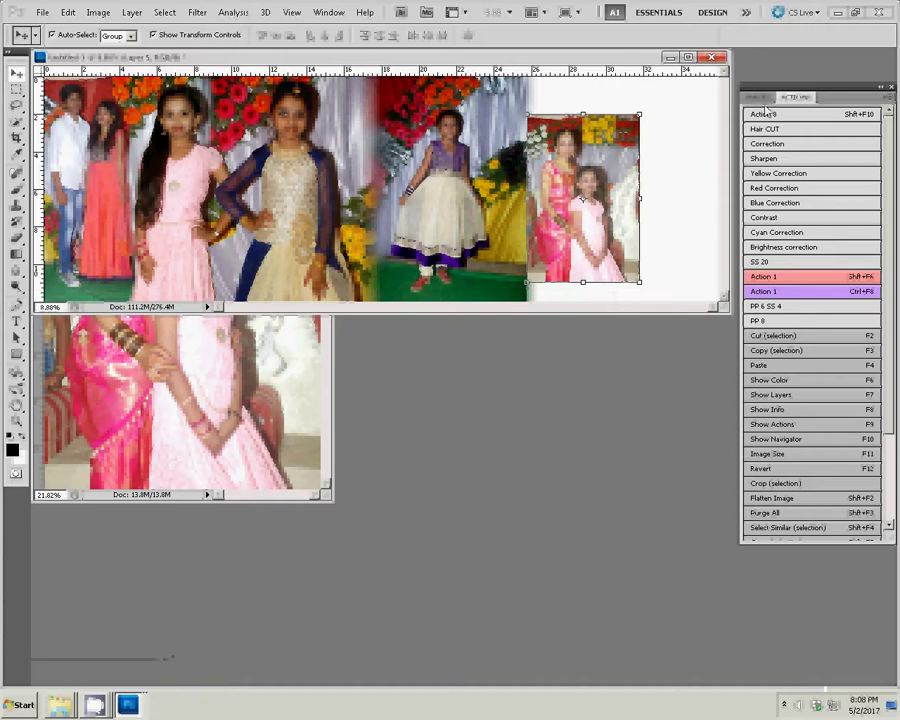
Step: Set Layer 5 to 50% opacity, enlarge it to full canvas height, and shift it left over its neighbour
{"action": "key", "text": "F7"}
{"action": "left_click_drag", "start_coordinate": [886, 112], "coordinate": [855, 131]}
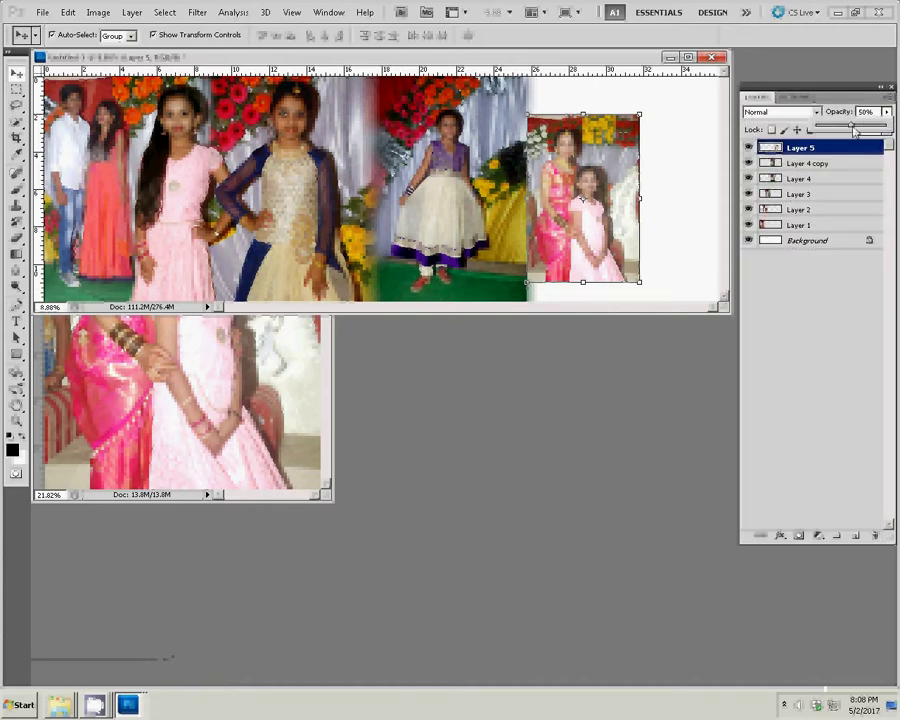
{"action": "left_click_drag", "start_coordinate": [641, 114], "coordinate": [689, 80]}
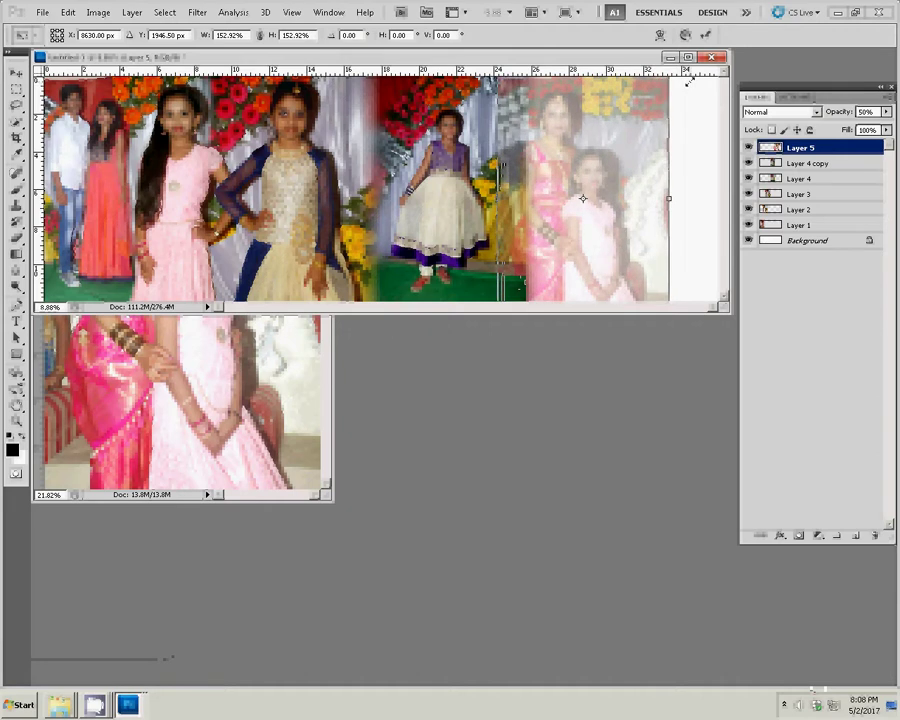
{"action": "left_click", "coordinate": [707, 36]}
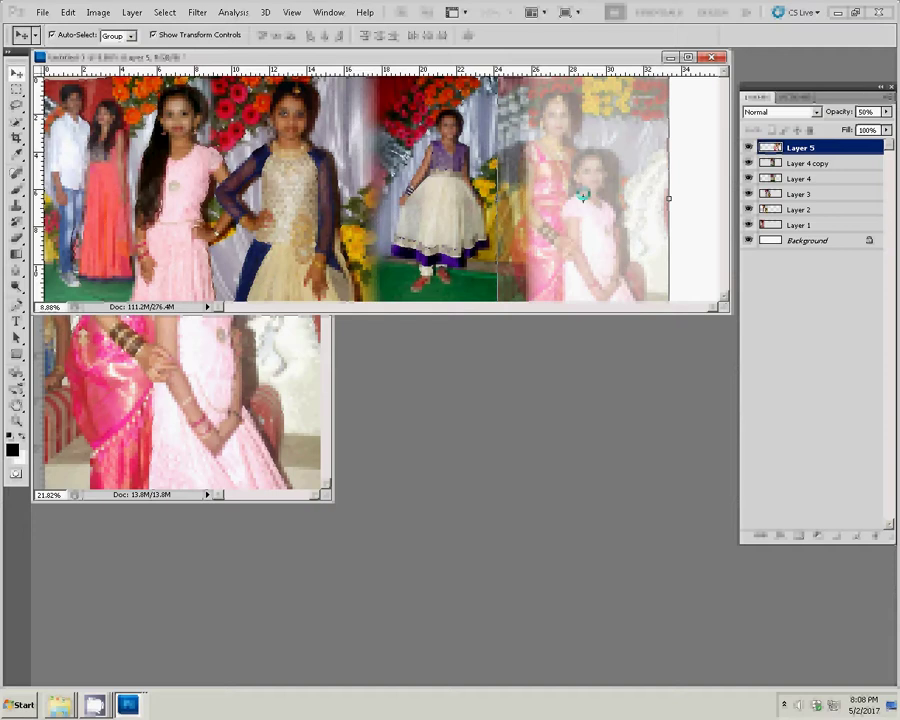
{"action": "left_click_drag", "start_coordinate": [580, 195], "coordinate": [566, 196]}
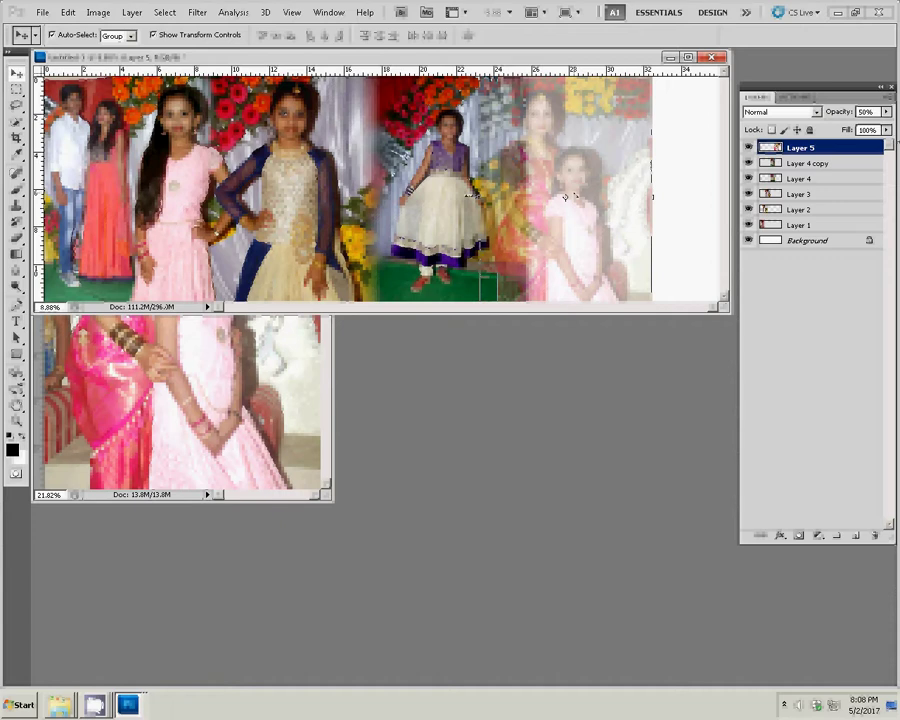
Step: Restore Layer 5's opacity and close DSC_0519, saving its changes
{"action": "key", "text": "e"}
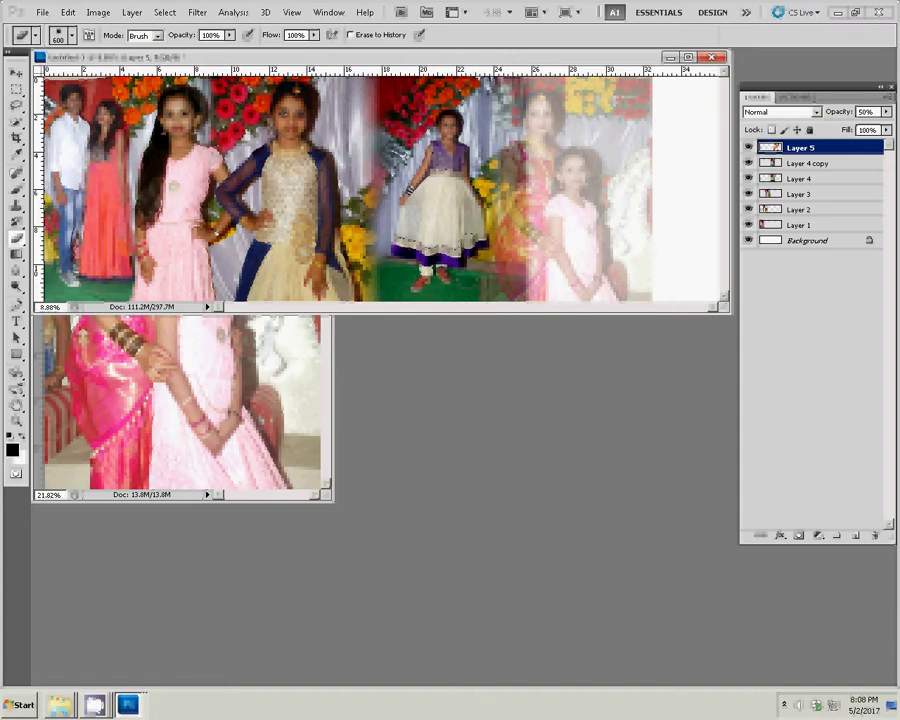
{"action": "left_click", "coordinate": [886, 112]}
{"action": "mouse_move", "coordinate": [888, 117]}
{"action": "left_mouse_down"}
{"action": "mouse_move", "coordinate": [880, 127]}
{"action": "mouse_move", "coordinate": [887, 122]}
{"action": "left_mouse_up"}
{"action": "key", "text": "h"}
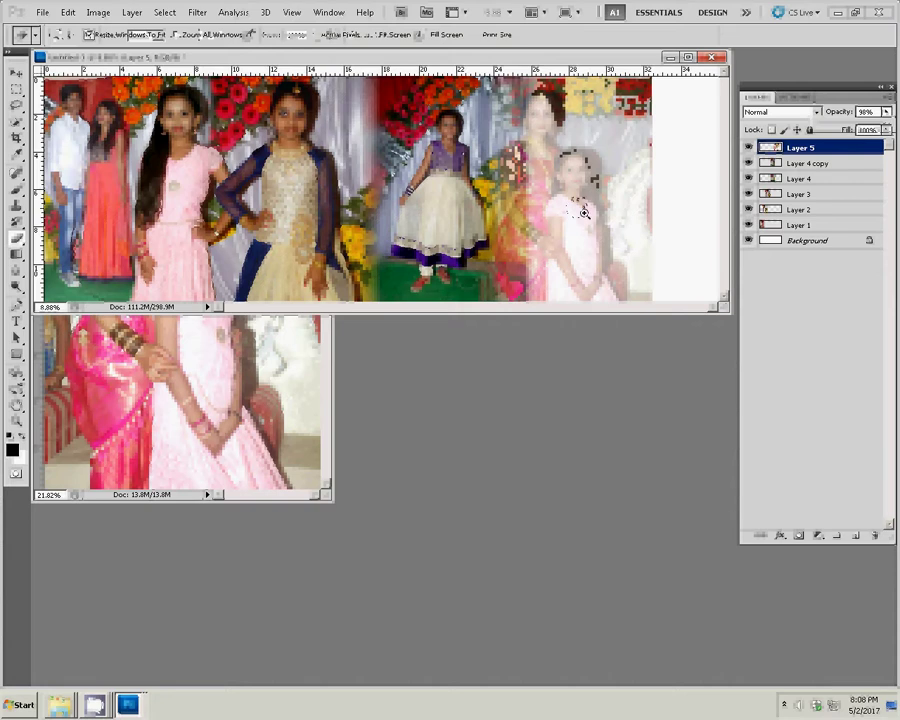
{"action": "key", "text": "z"}
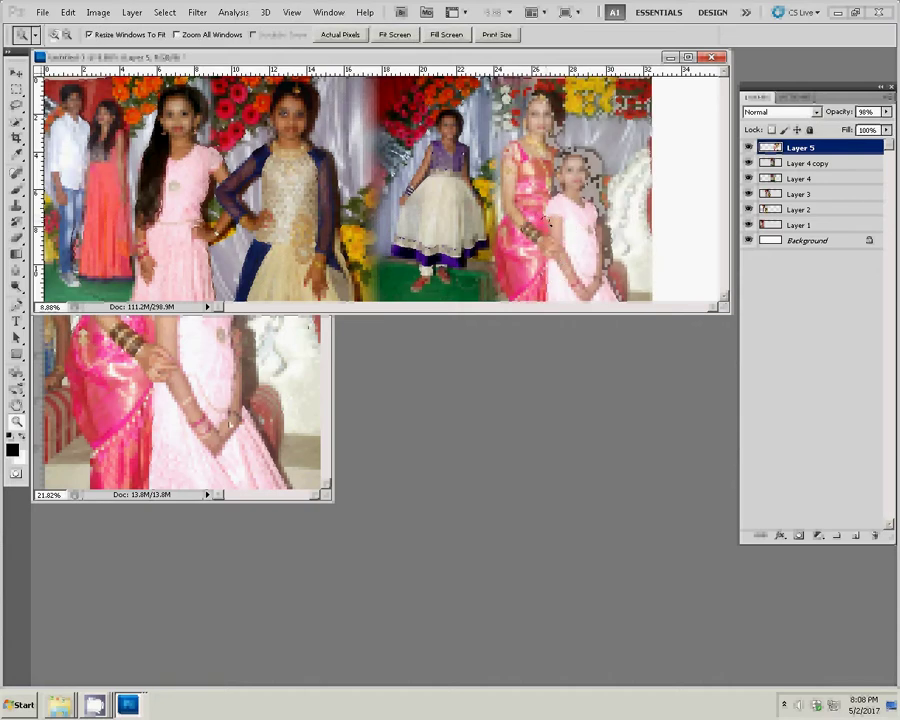
{"action": "key", "text": "ctrl+w"}
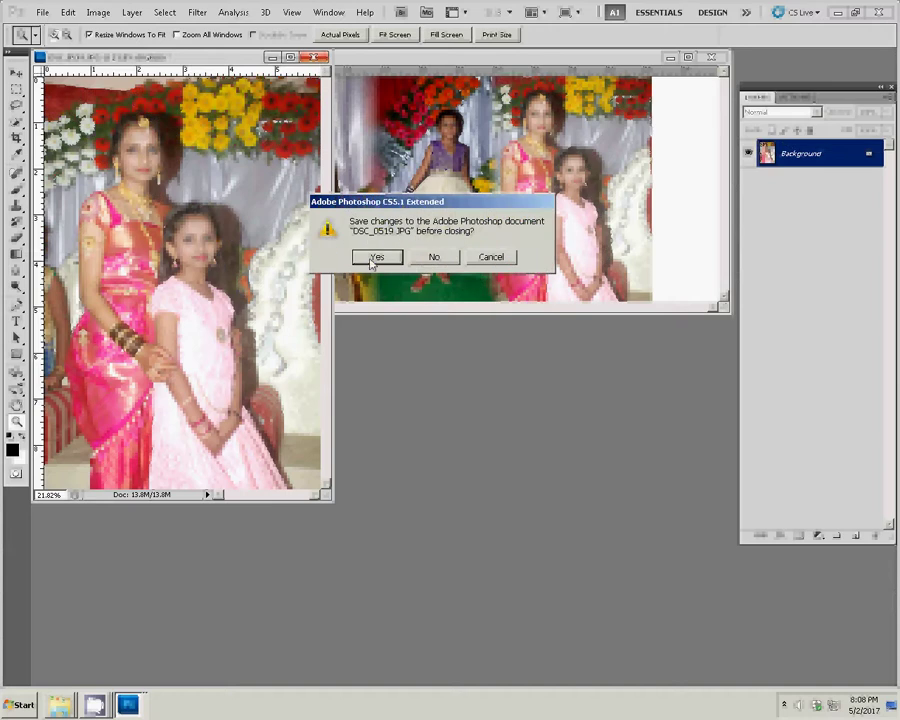
{"action": "left_click", "coordinate": [375, 257]}
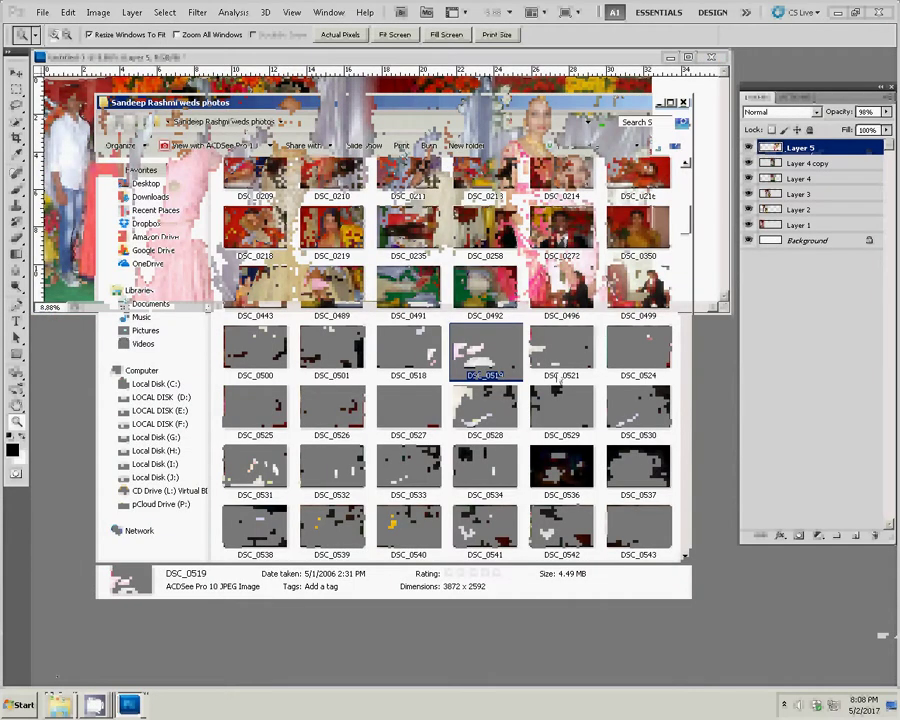
Step: Select the DSC_0521 photo and resize it to 6 inches wide
{"action": "left_click", "coordinate": [558, 381]}
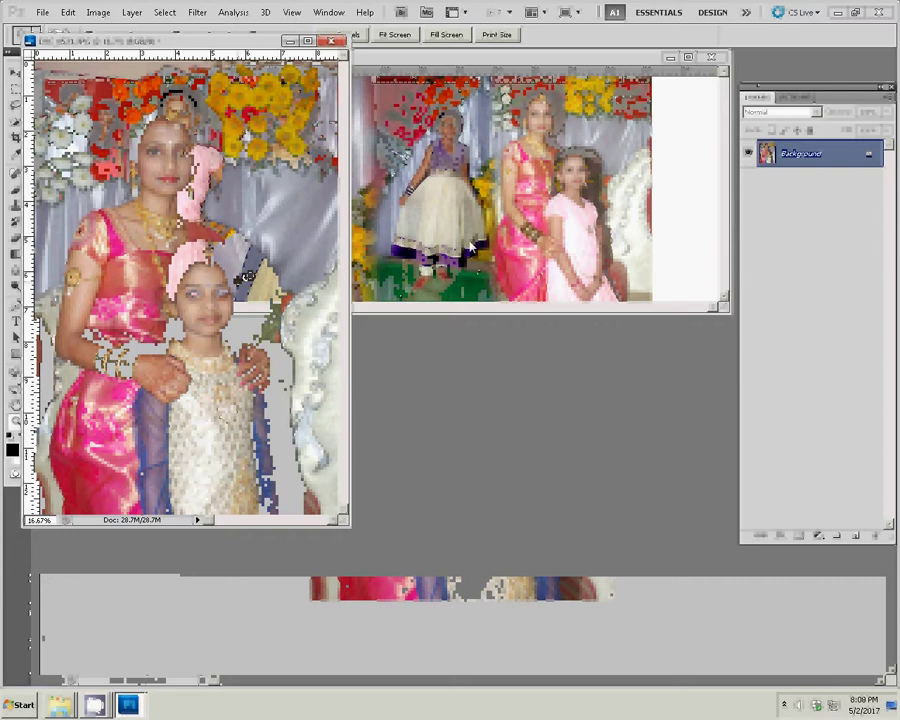
{"action": "key", "text": "ctrl+alt+i"}
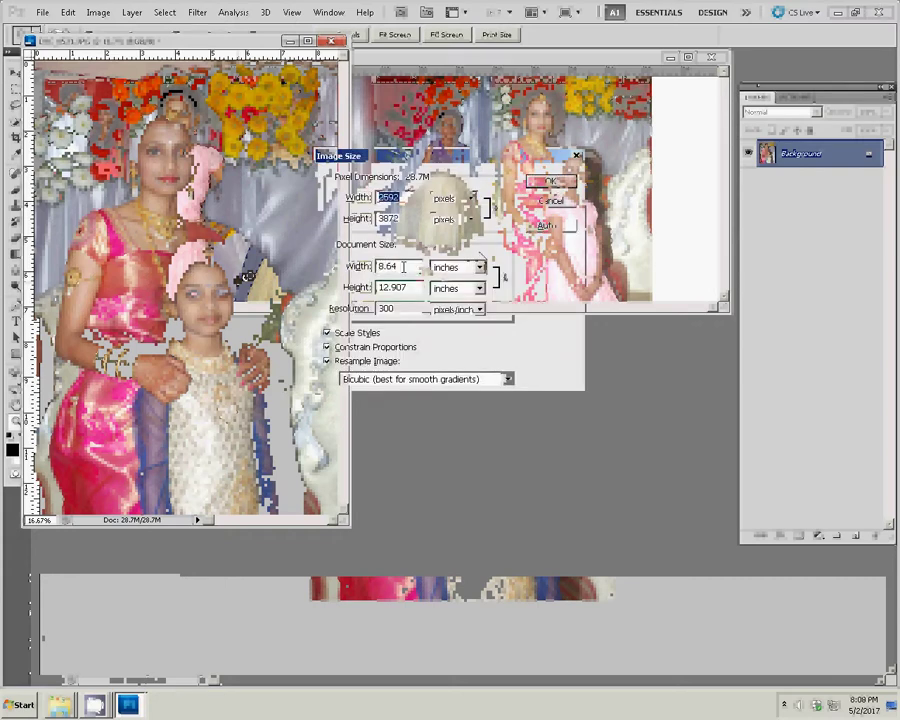
{"action": "type", "text": "6"}
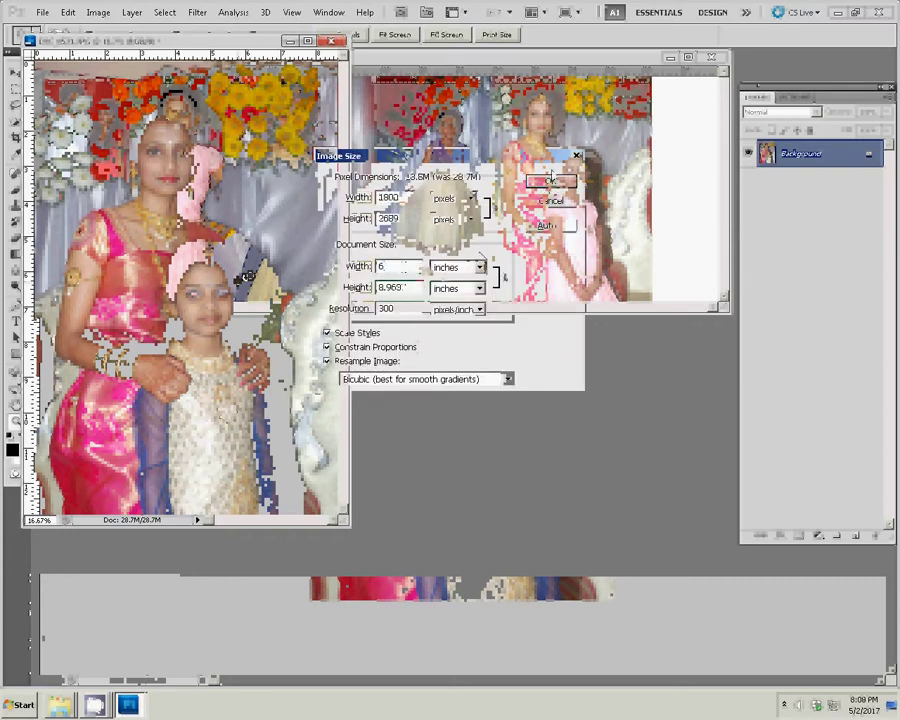
{"action": "left_click", "coordinate": [549, 184]}
Step: Fit the photo on screen and run Action 1 from the Actions panel
{"action": "key", "text": "z"}
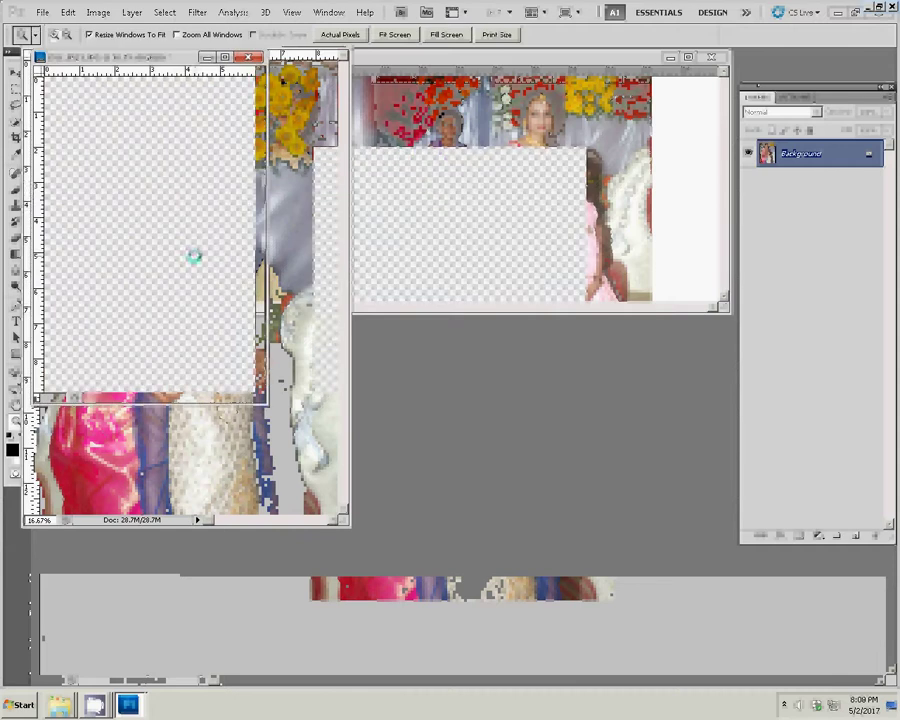
{"action": "right_click", "coordinate": [186, 236]}
{"action": "left_click", "coordinate": [206, 240]}
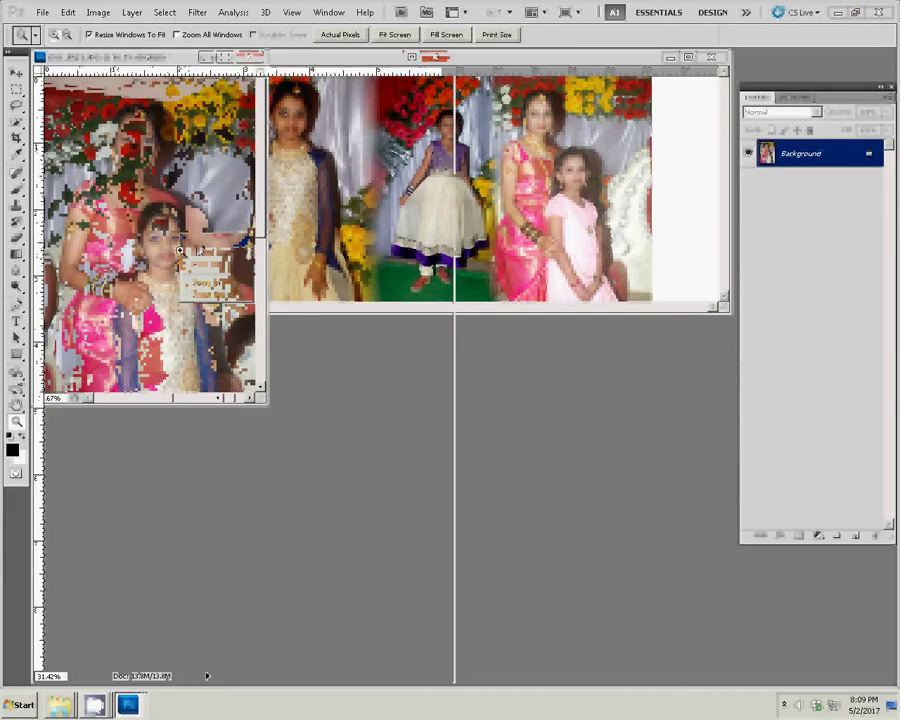
{"action": "left_click", "coordinate": [800, 98]}
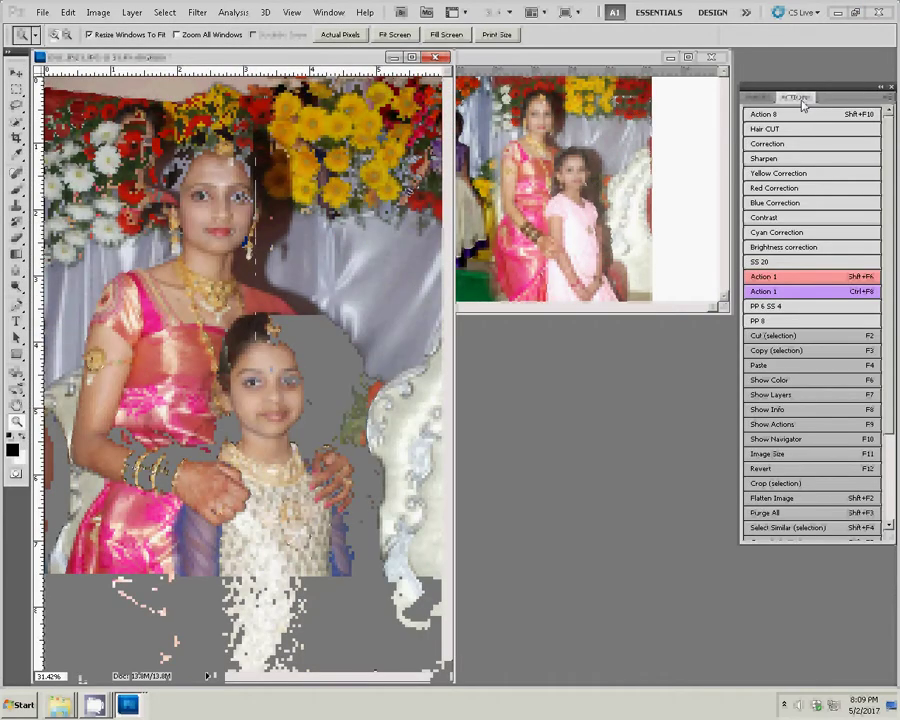
{"action": "left_click", "coordinate": [800, 278]}
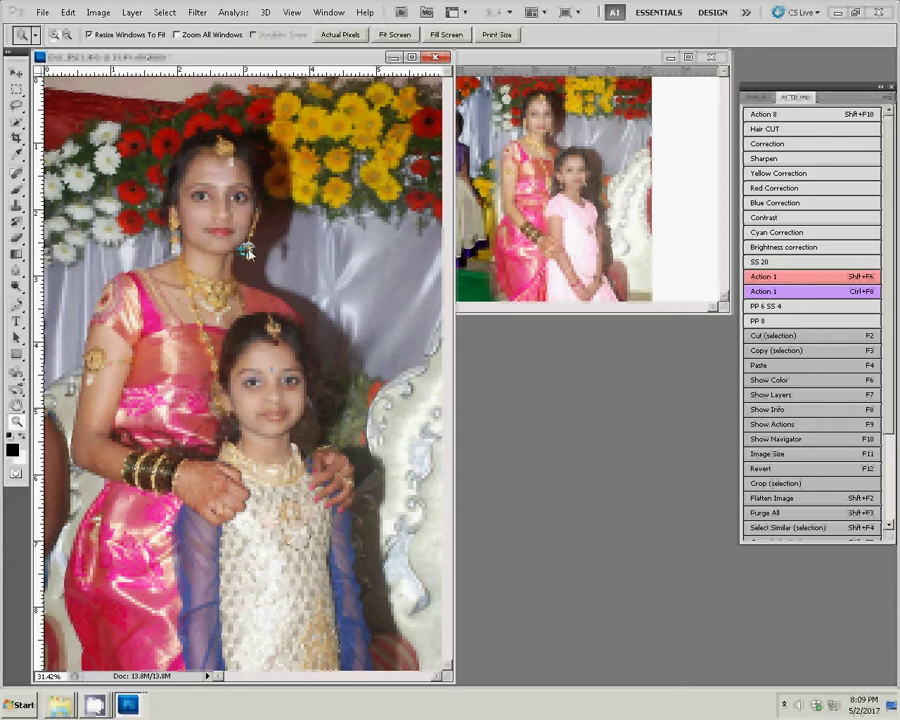
Step: Place the woman-and-girl photo at the collage's right end, enlarged to about 139%
{"action": "key", "text": "v"}
{"action": "mouse_move", "coordinate": [247, 254]}
{"action": "left_mouse_down"}
{"action": "mouse_move", "coordinate": [655, 178]}
{"action": "mouse_move", "coordinate": [615, 188]}
{"action": "left_mouse_up"}
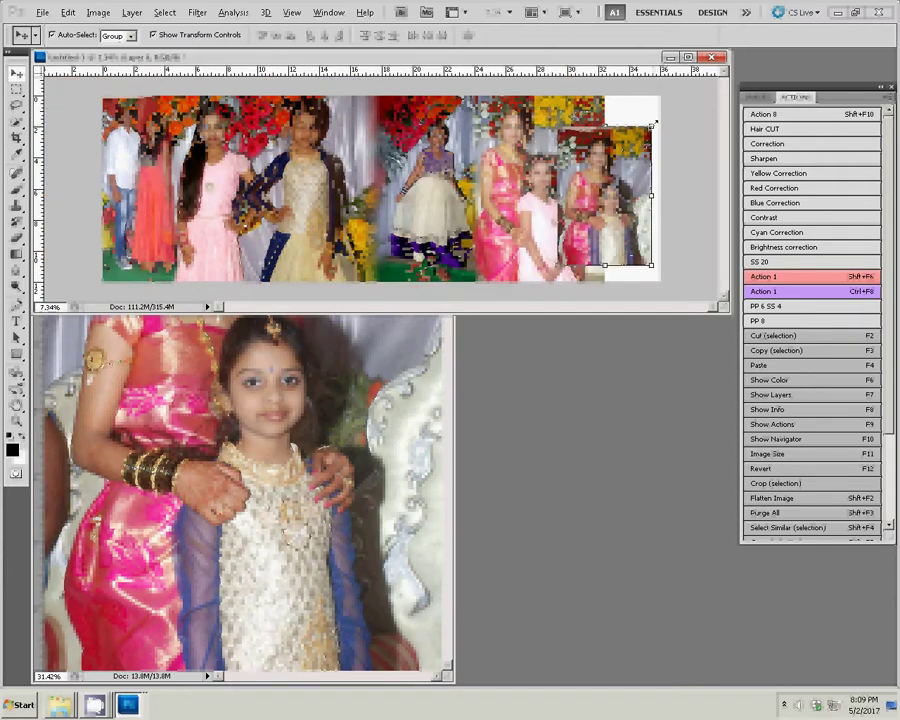
{"action": "left_click_drag", "start_coordinate": [652, 124], "coordinate": [668, 94]}
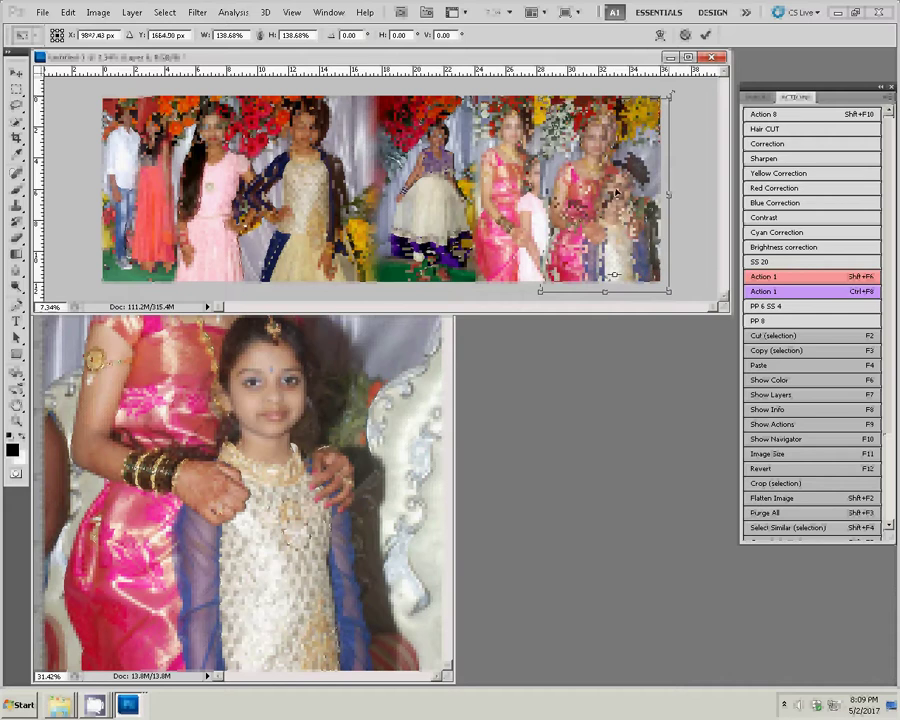
{"action": "left_click_drag", "start_coordinate": [616, 193], "coordinate": [616, 197]}
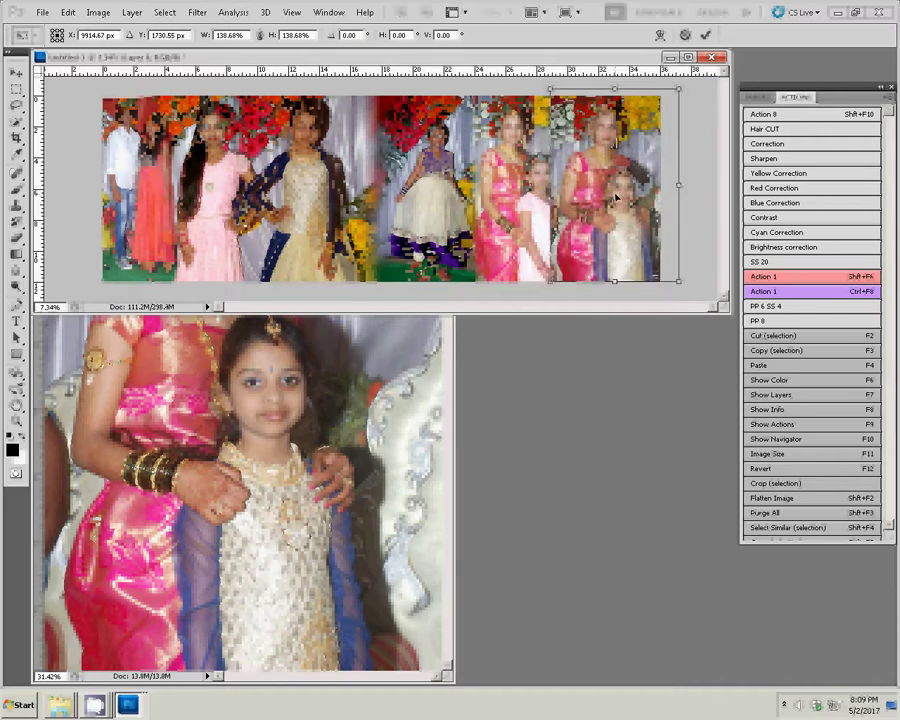
{"action": "key", "text": "Return"}
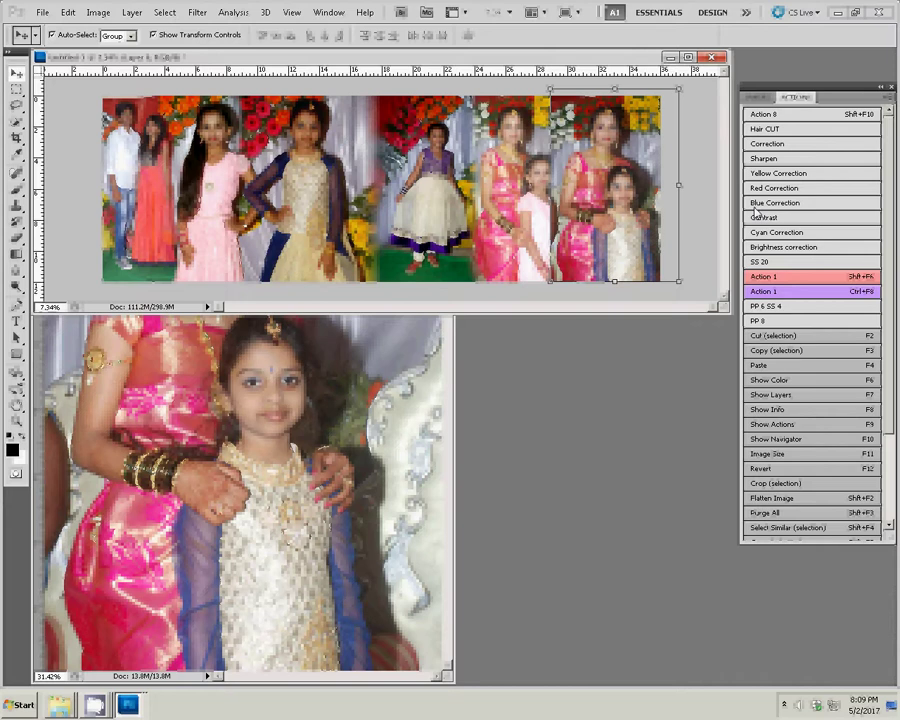
Step: Set Layer 6 opacity to 51% and zoom in on the collage
{"action": "left_click", "coordinate": [757, 97]}
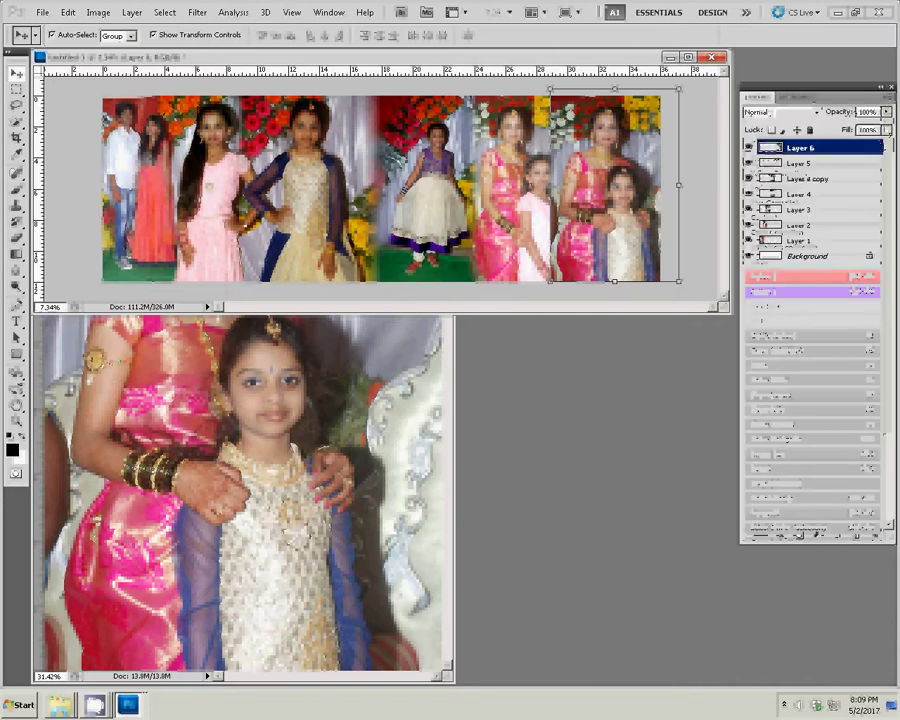
{"action": "left_click", "coordinate": [885, 112]}
{"action": "left_click_drag", "start_coordinate": [880, 126], "coordinate": [815, 126]}
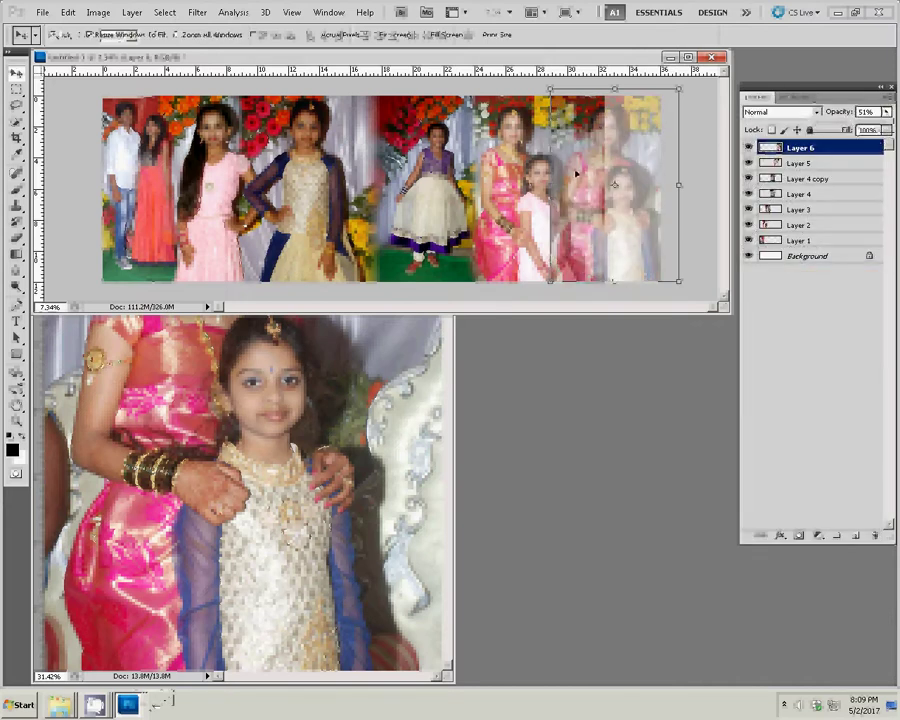
{"action": "key", "text": "ctrl+plus"}
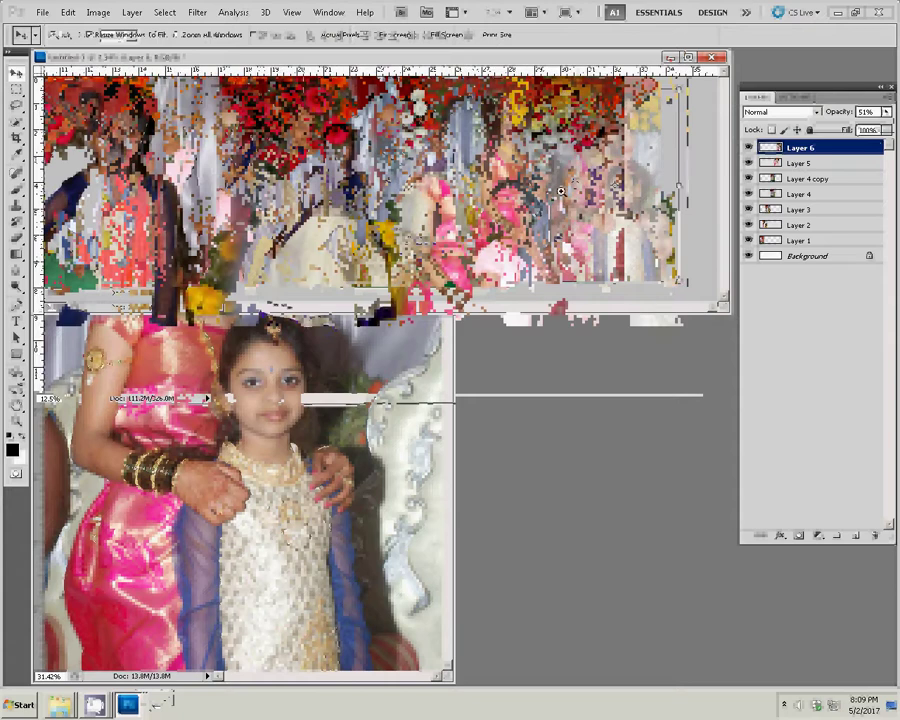
{"action": "key", "text": "ctrl+plus"}
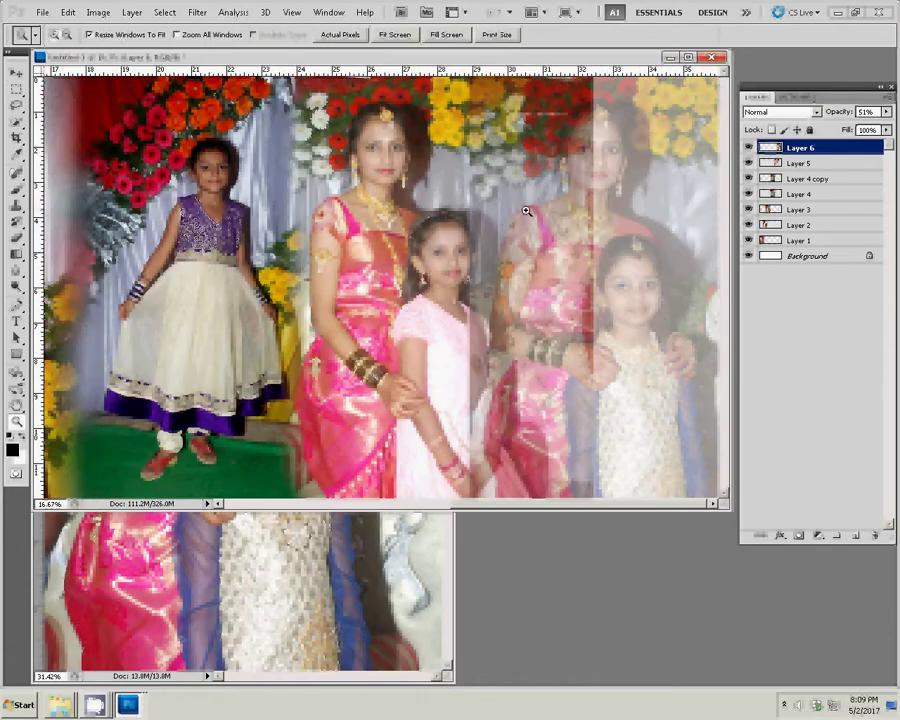
Step: Erase Layer 6's left edge with a 150 px eraser, blending the seam below the girl's arm
{"action": "key", "text": "e"}
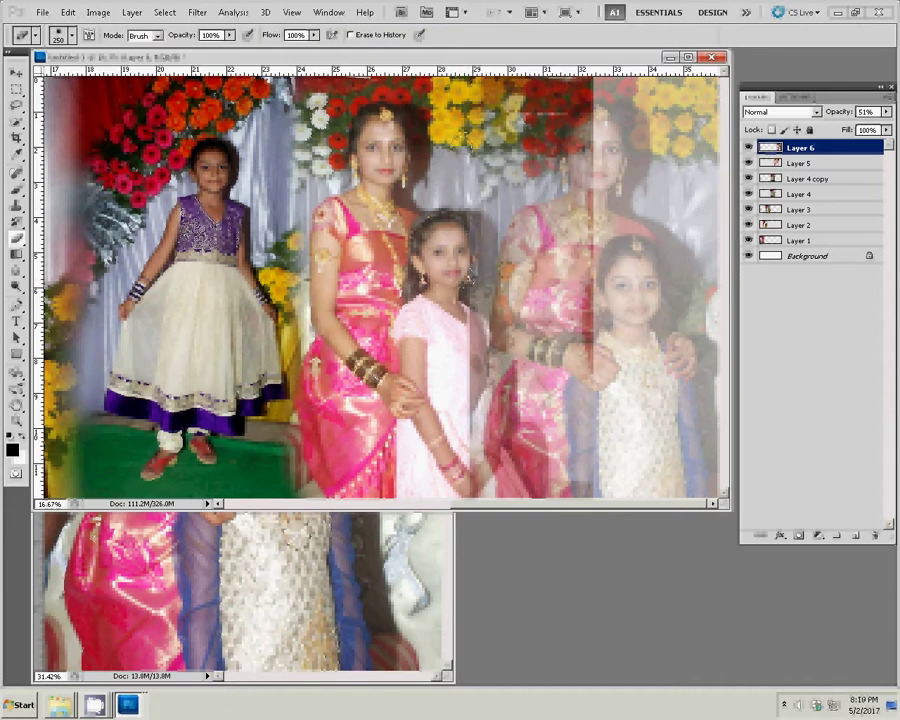
{"action": "key", "text": "bracketright"}
{"action": "left_click_drag", "start_coordinate": [479, 344], "coordinate": [483, 376]}
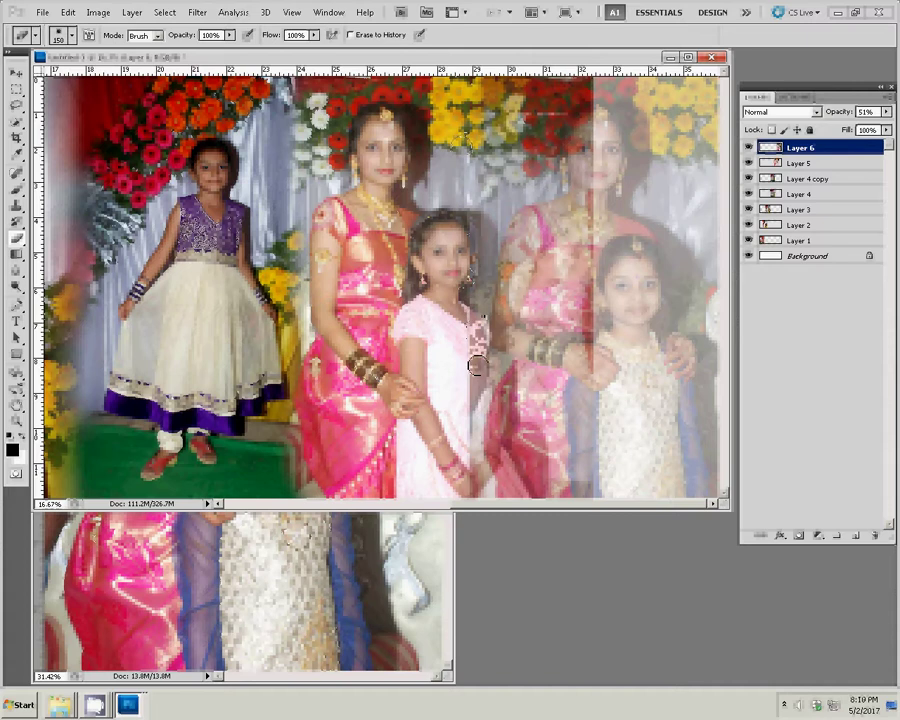
{"action": "key", "text": "ctrl+z"}
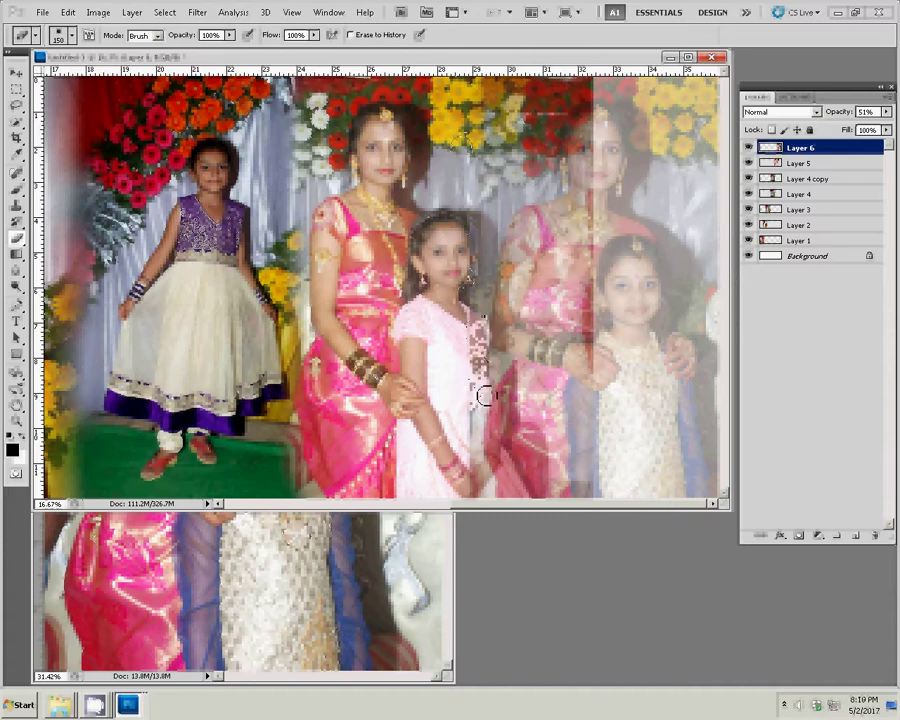
{"action": "left_click_drag", "start_coordinate": [482, 406], "coordinate": [475, 451]}
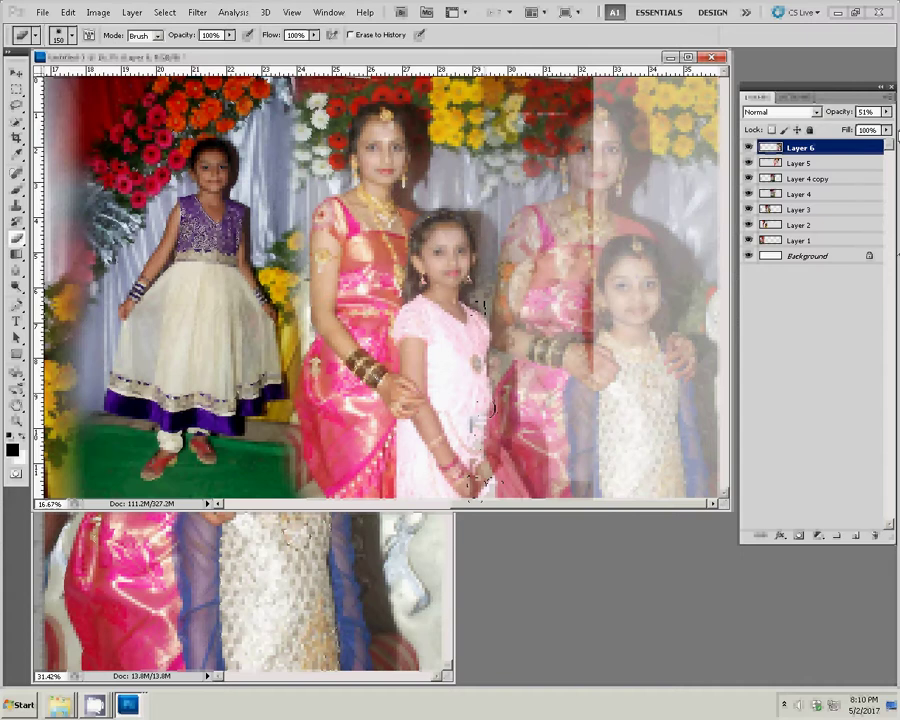
Step: Set Layer 6 opacity back to 100%
{"action": "left_click", "coordinate": [884, 112]}
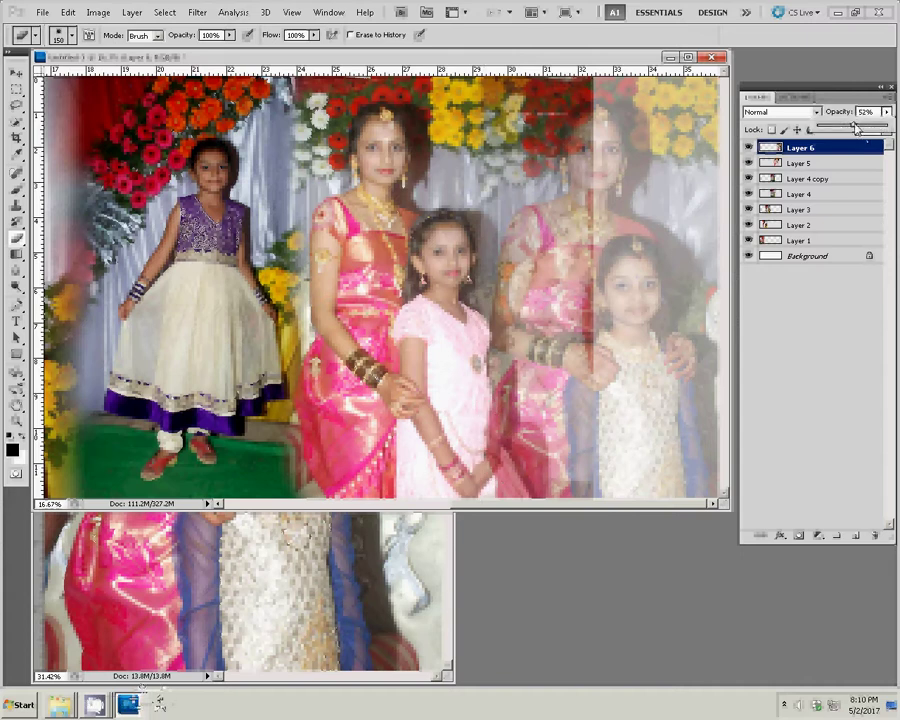
{"action": "left_click", "coordinate": [888, 127]}
{"action": "left_click", "coordinate": [763, 323]}
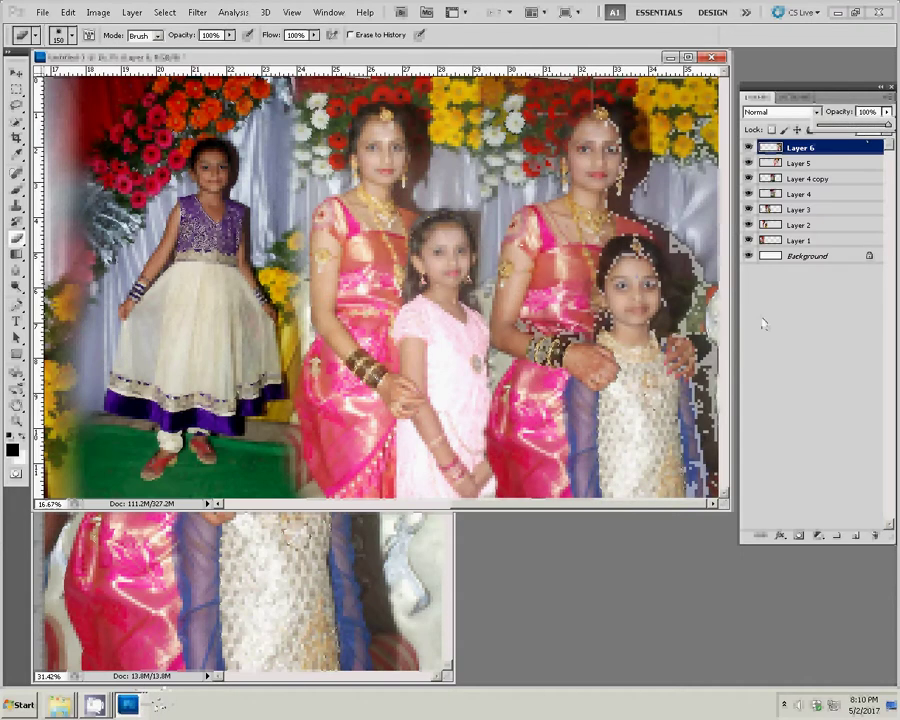
{"action": "key", "text": "z"}
{"action": "right_click", "coordinate": [467, 188]}
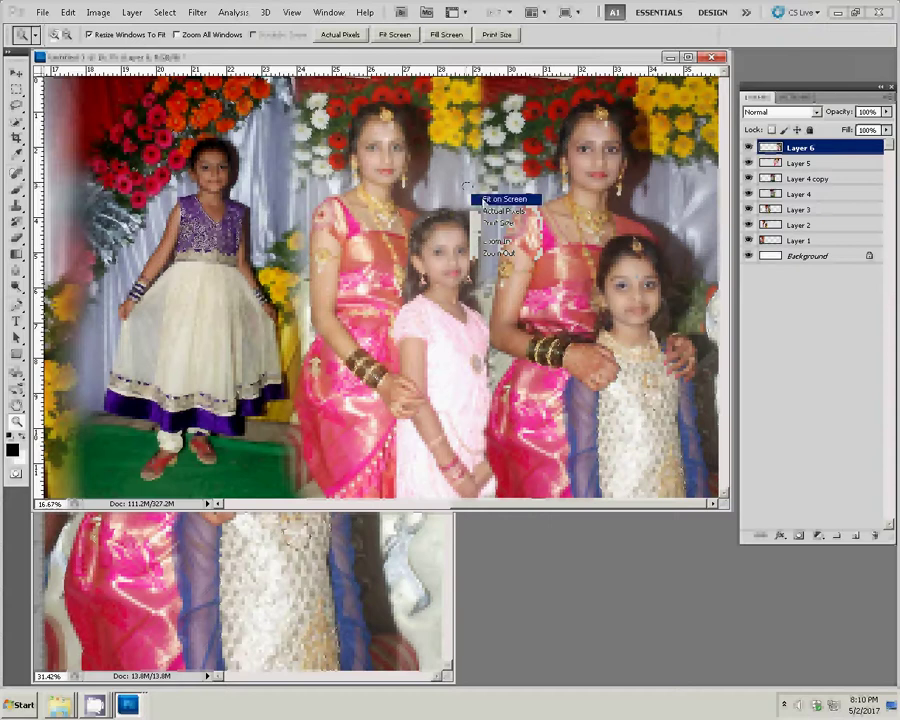
Step: Fit the collage on screen and save it as PSD file '4' with Maximize Compatibility
{"action": "left_click", "coordinate": [484, 200]}
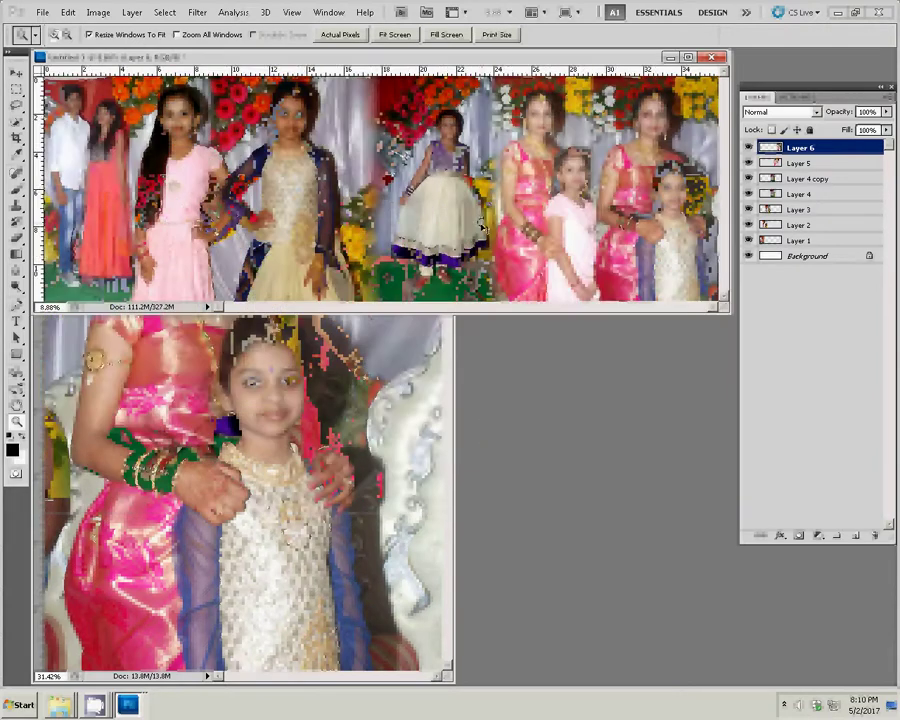
{"action": "key", "text": "ctrl+shift+s"}
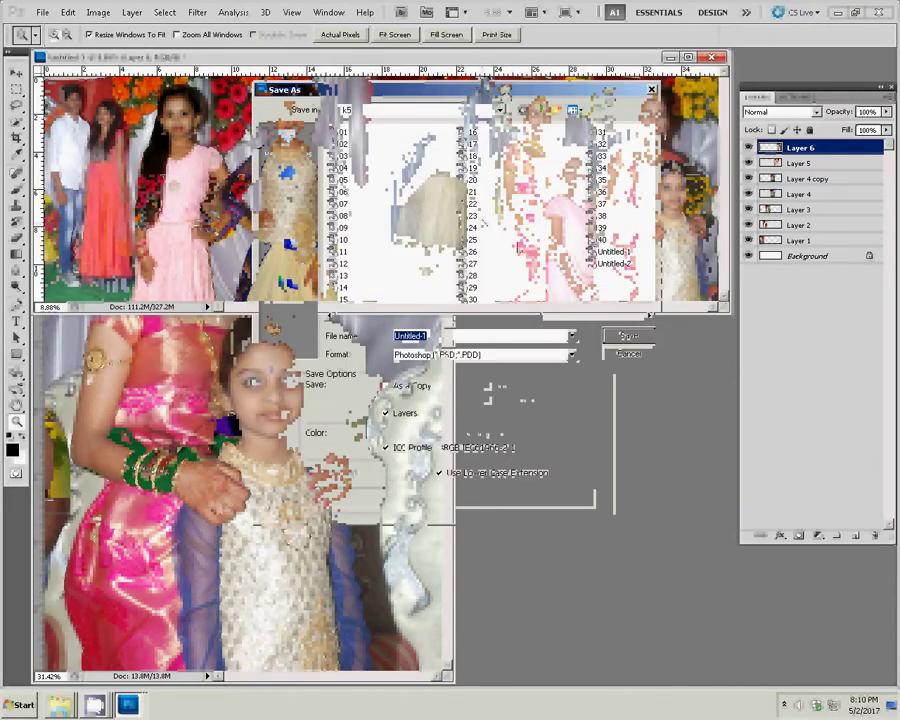
{"action": "left_click", "coordinate": [631, 355]}
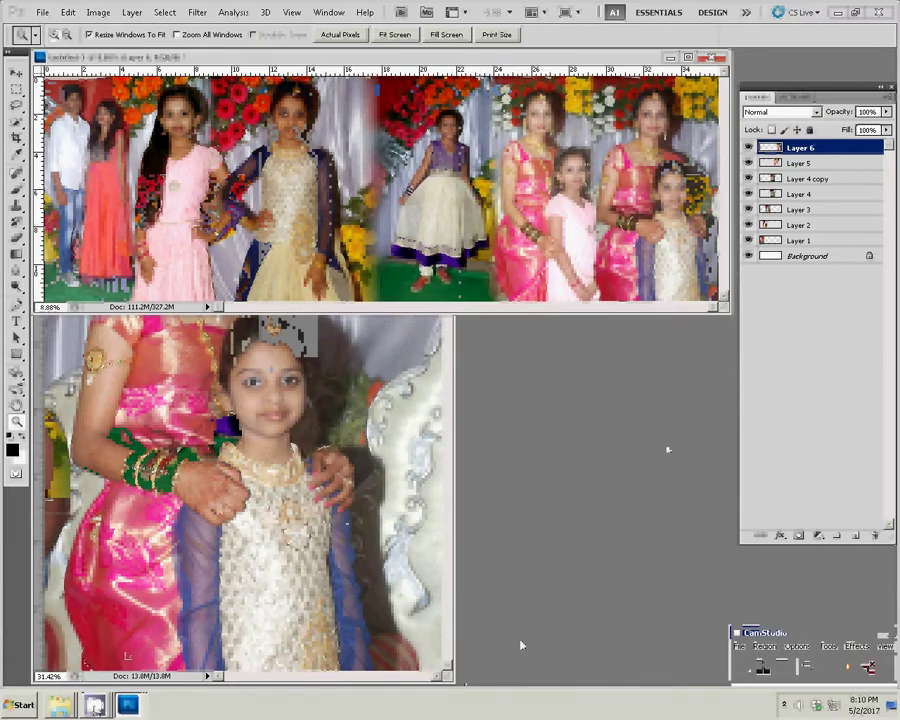
{"action": "key", "text": "ctrl+shift+s"}
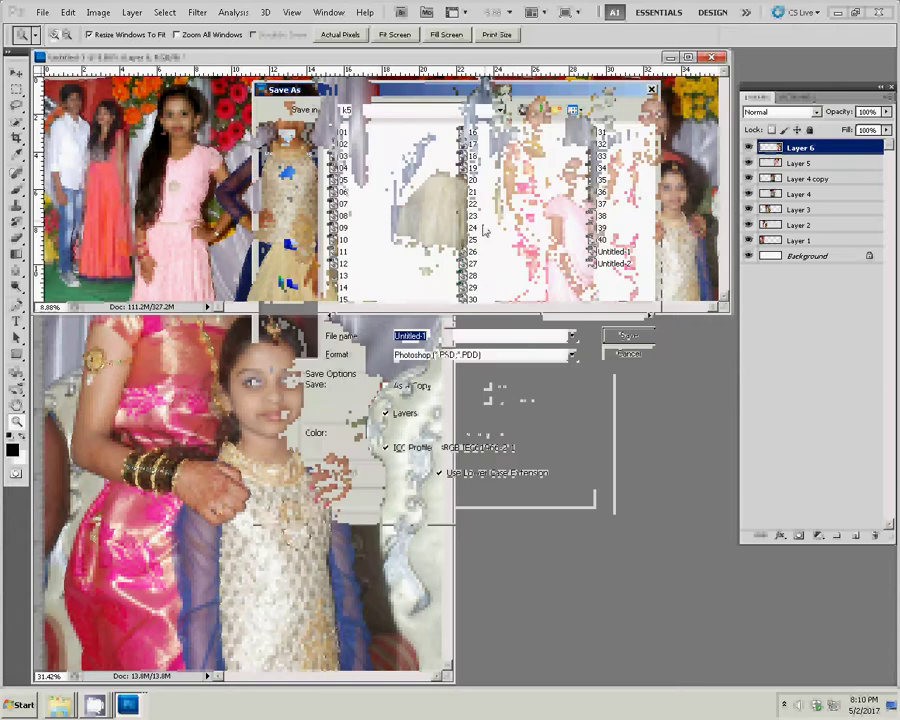
{"action": "type", "text": "41"}
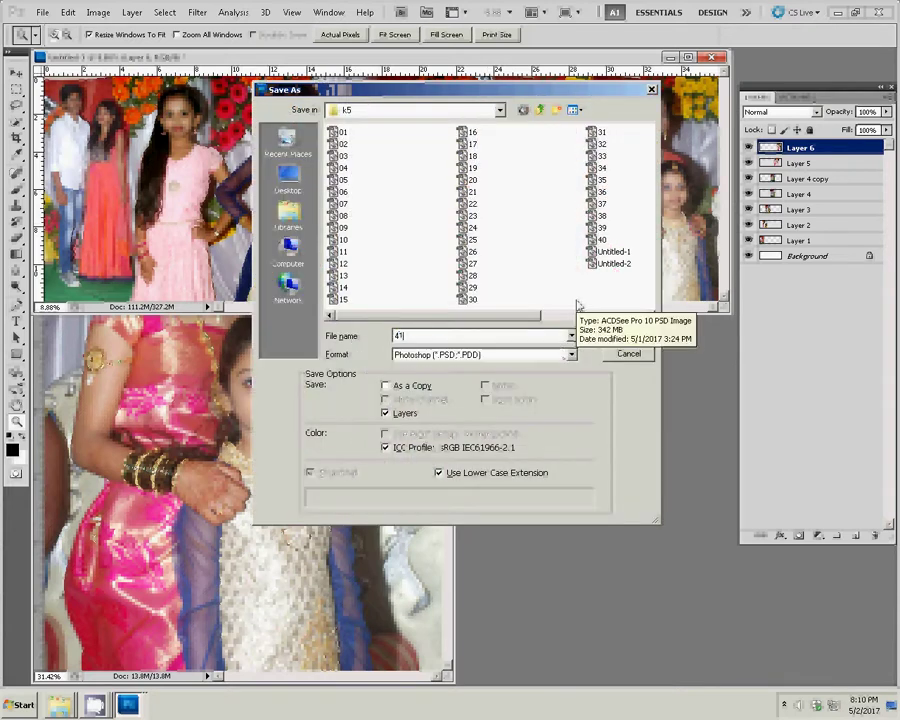
{"action": "key", "text": "Return"}
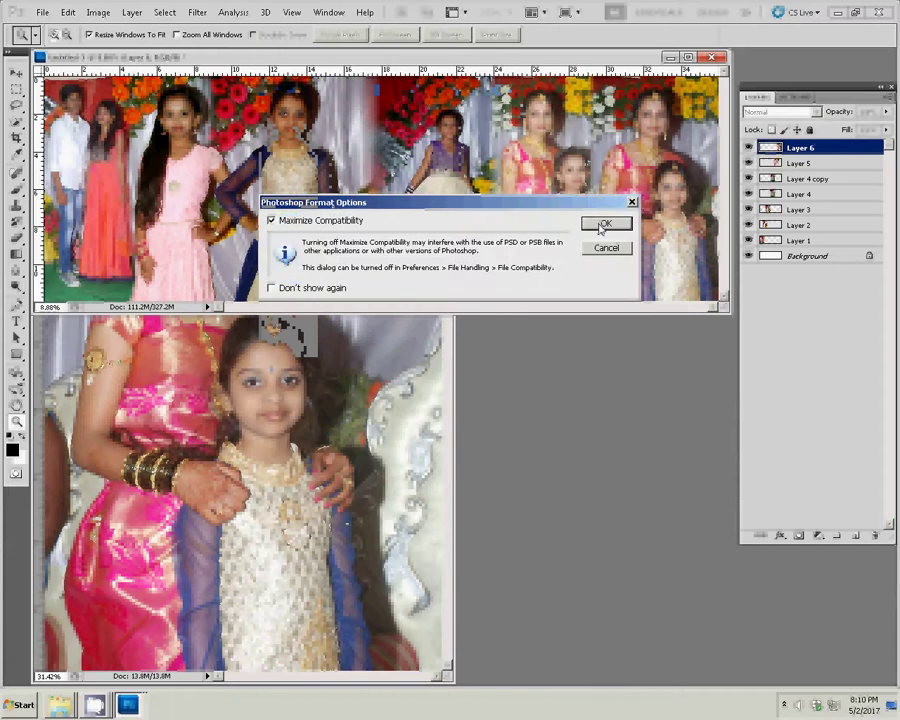
{"action": "left_click", "coordinate": [600, 224]}
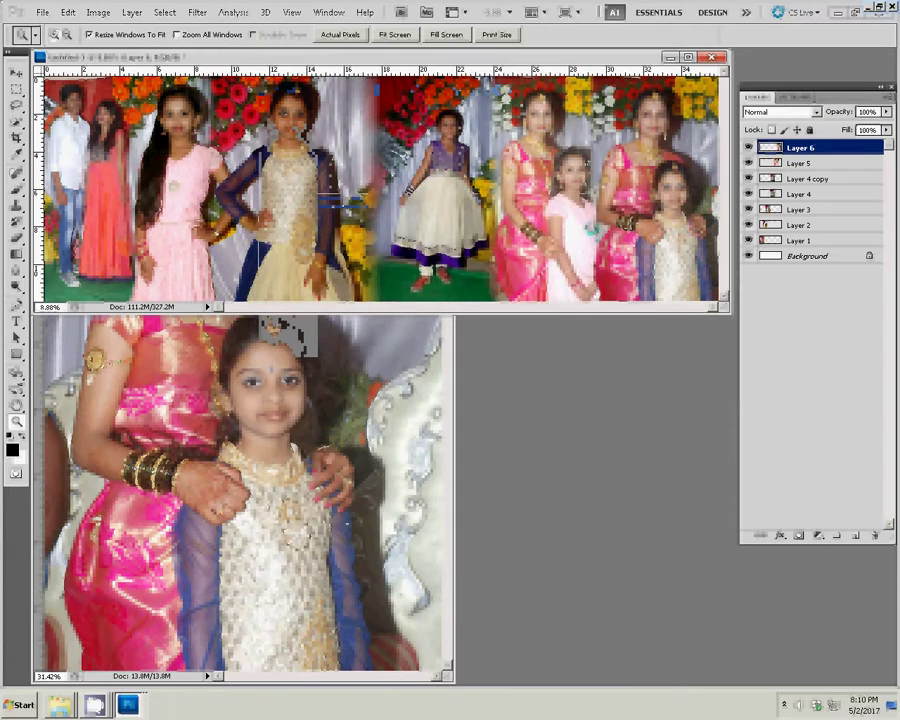